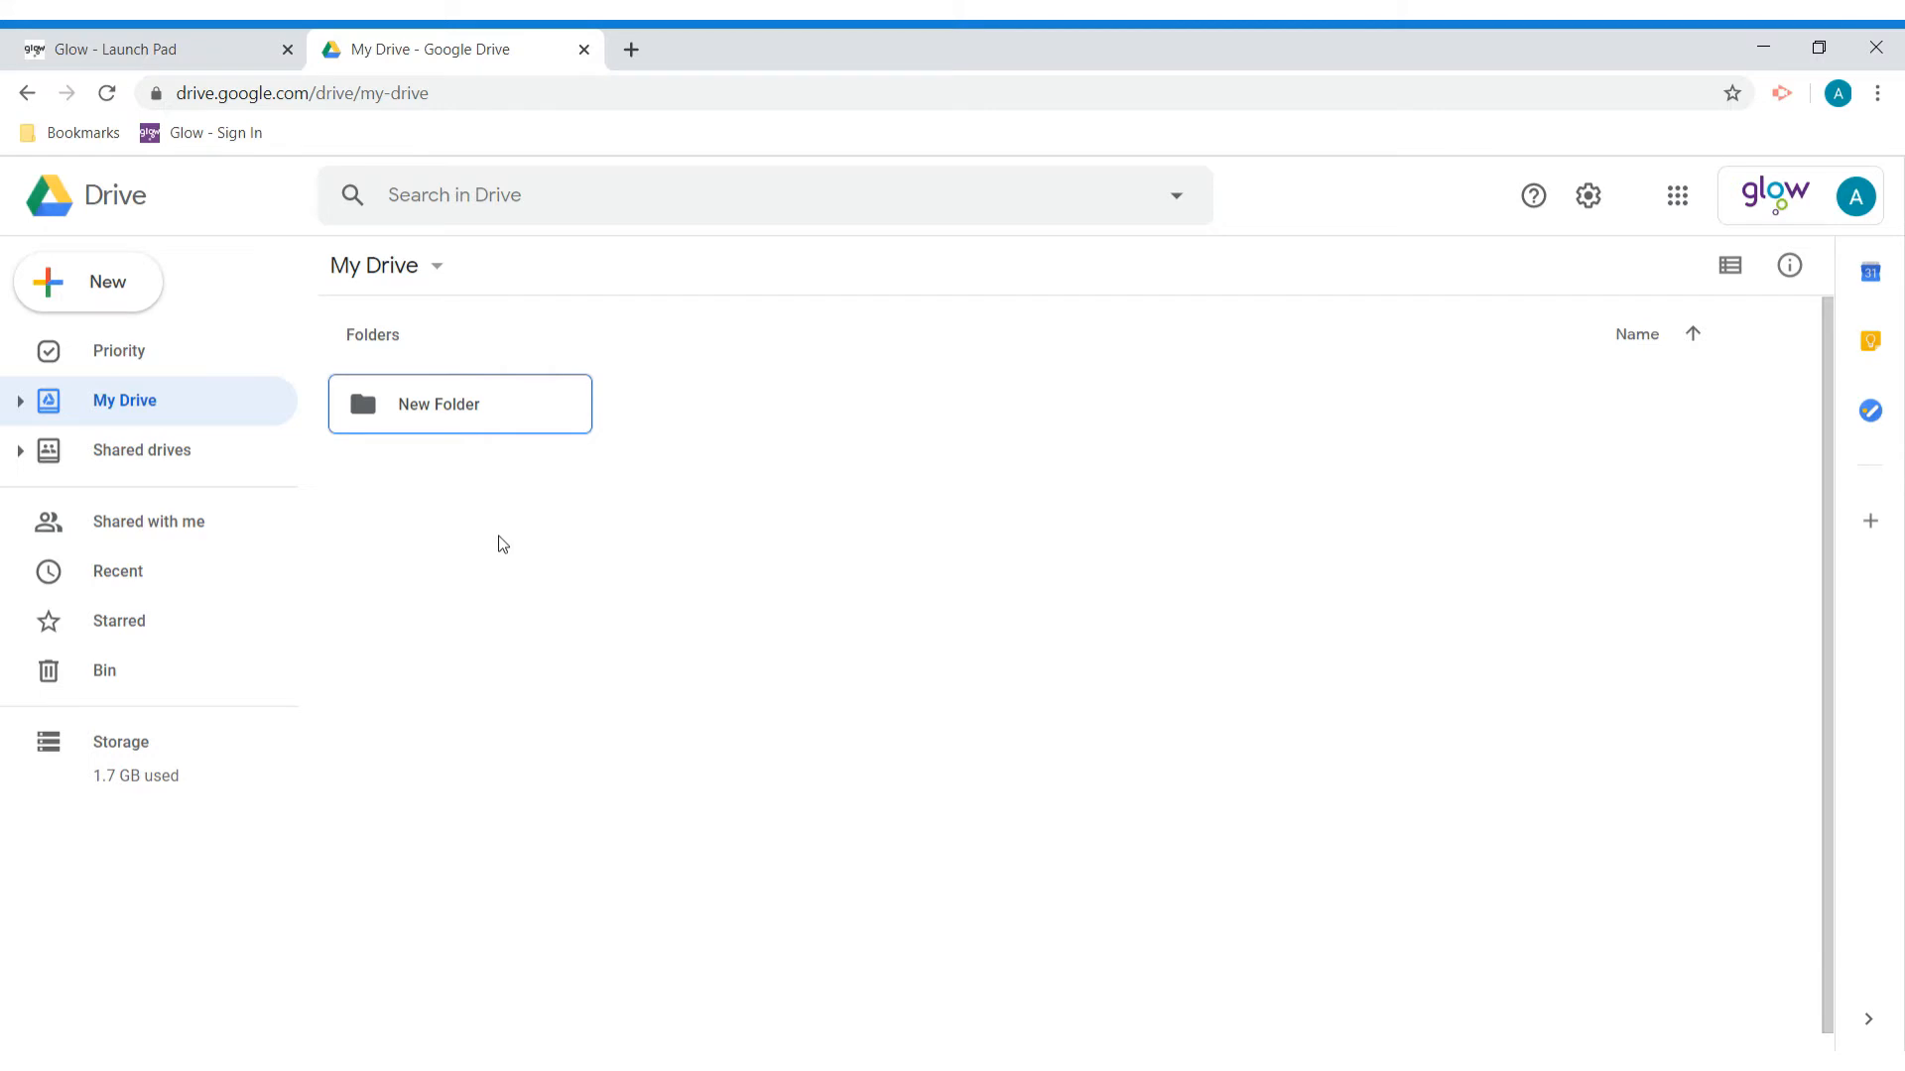
# Create a new folder named "Folder 1" in My Drive
pyautogui.rightClick(667, 602)
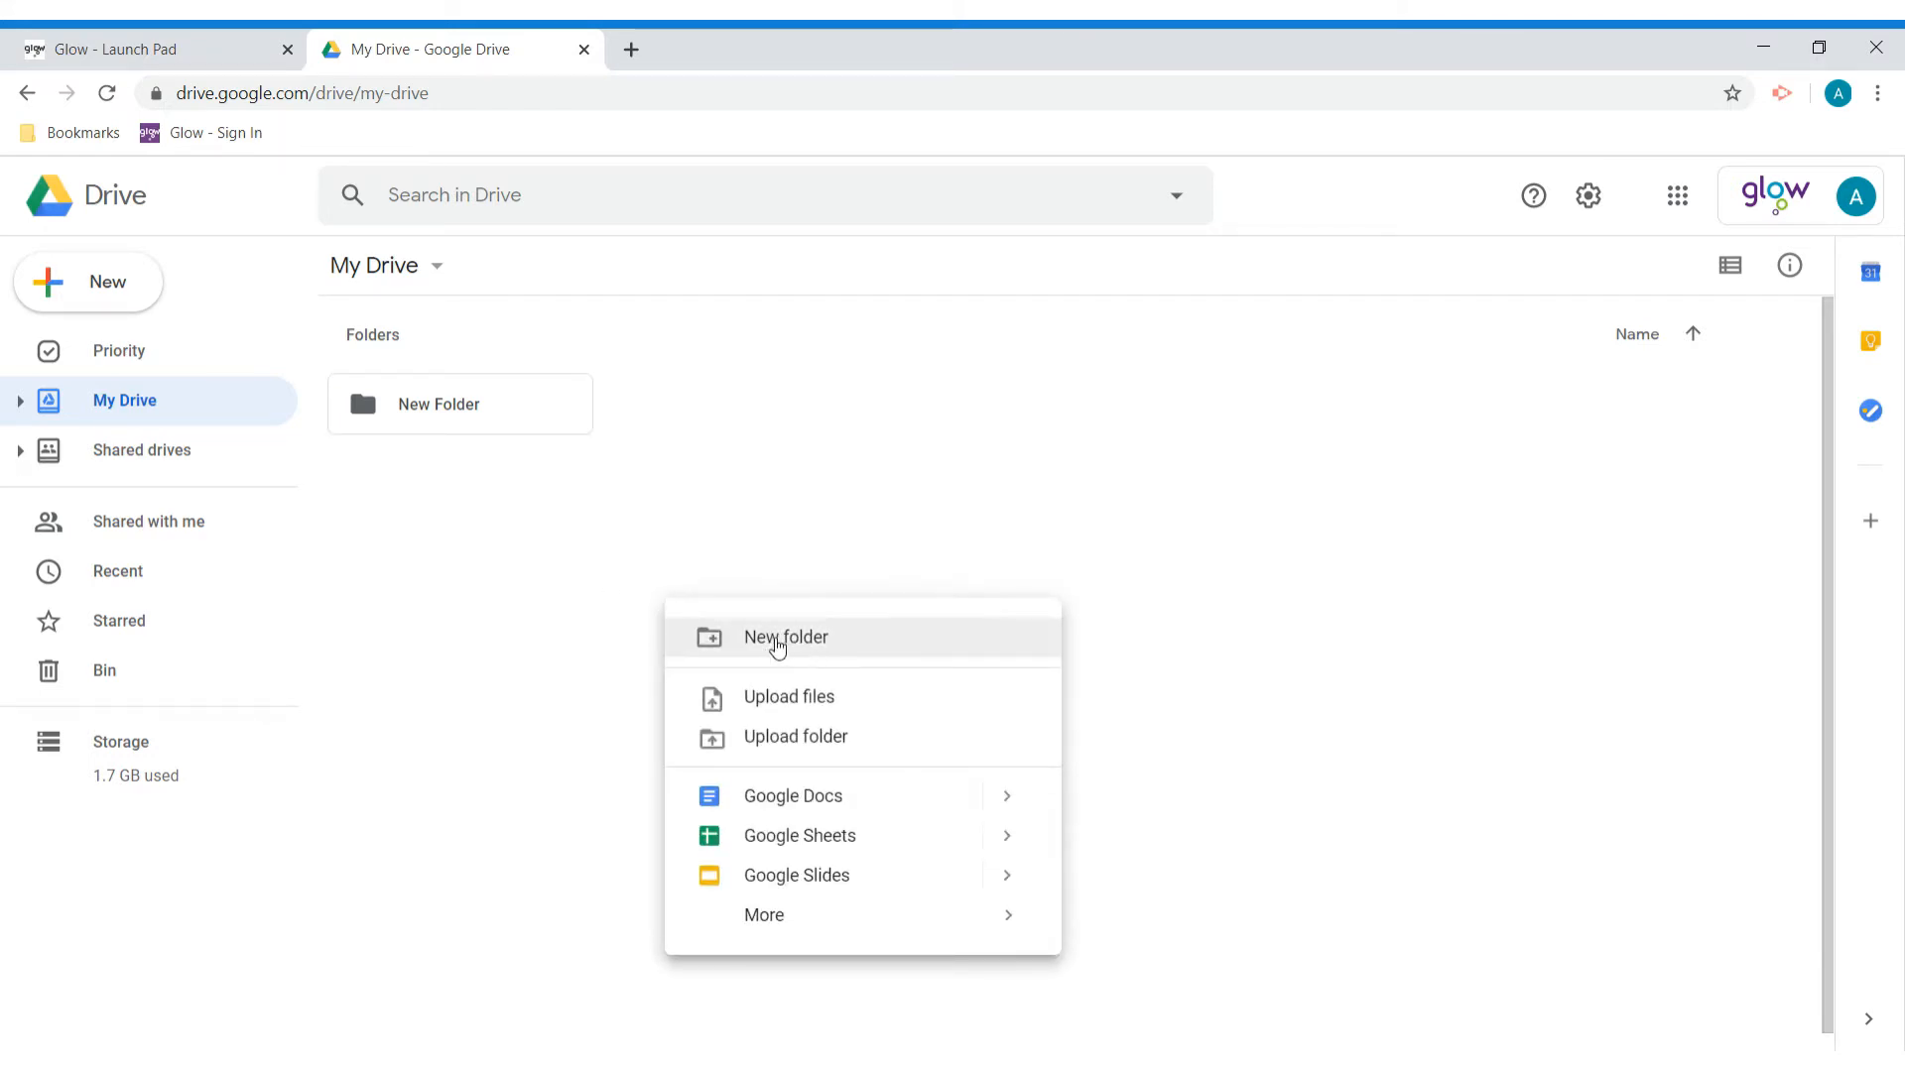
pyautogui.click(543, 592)
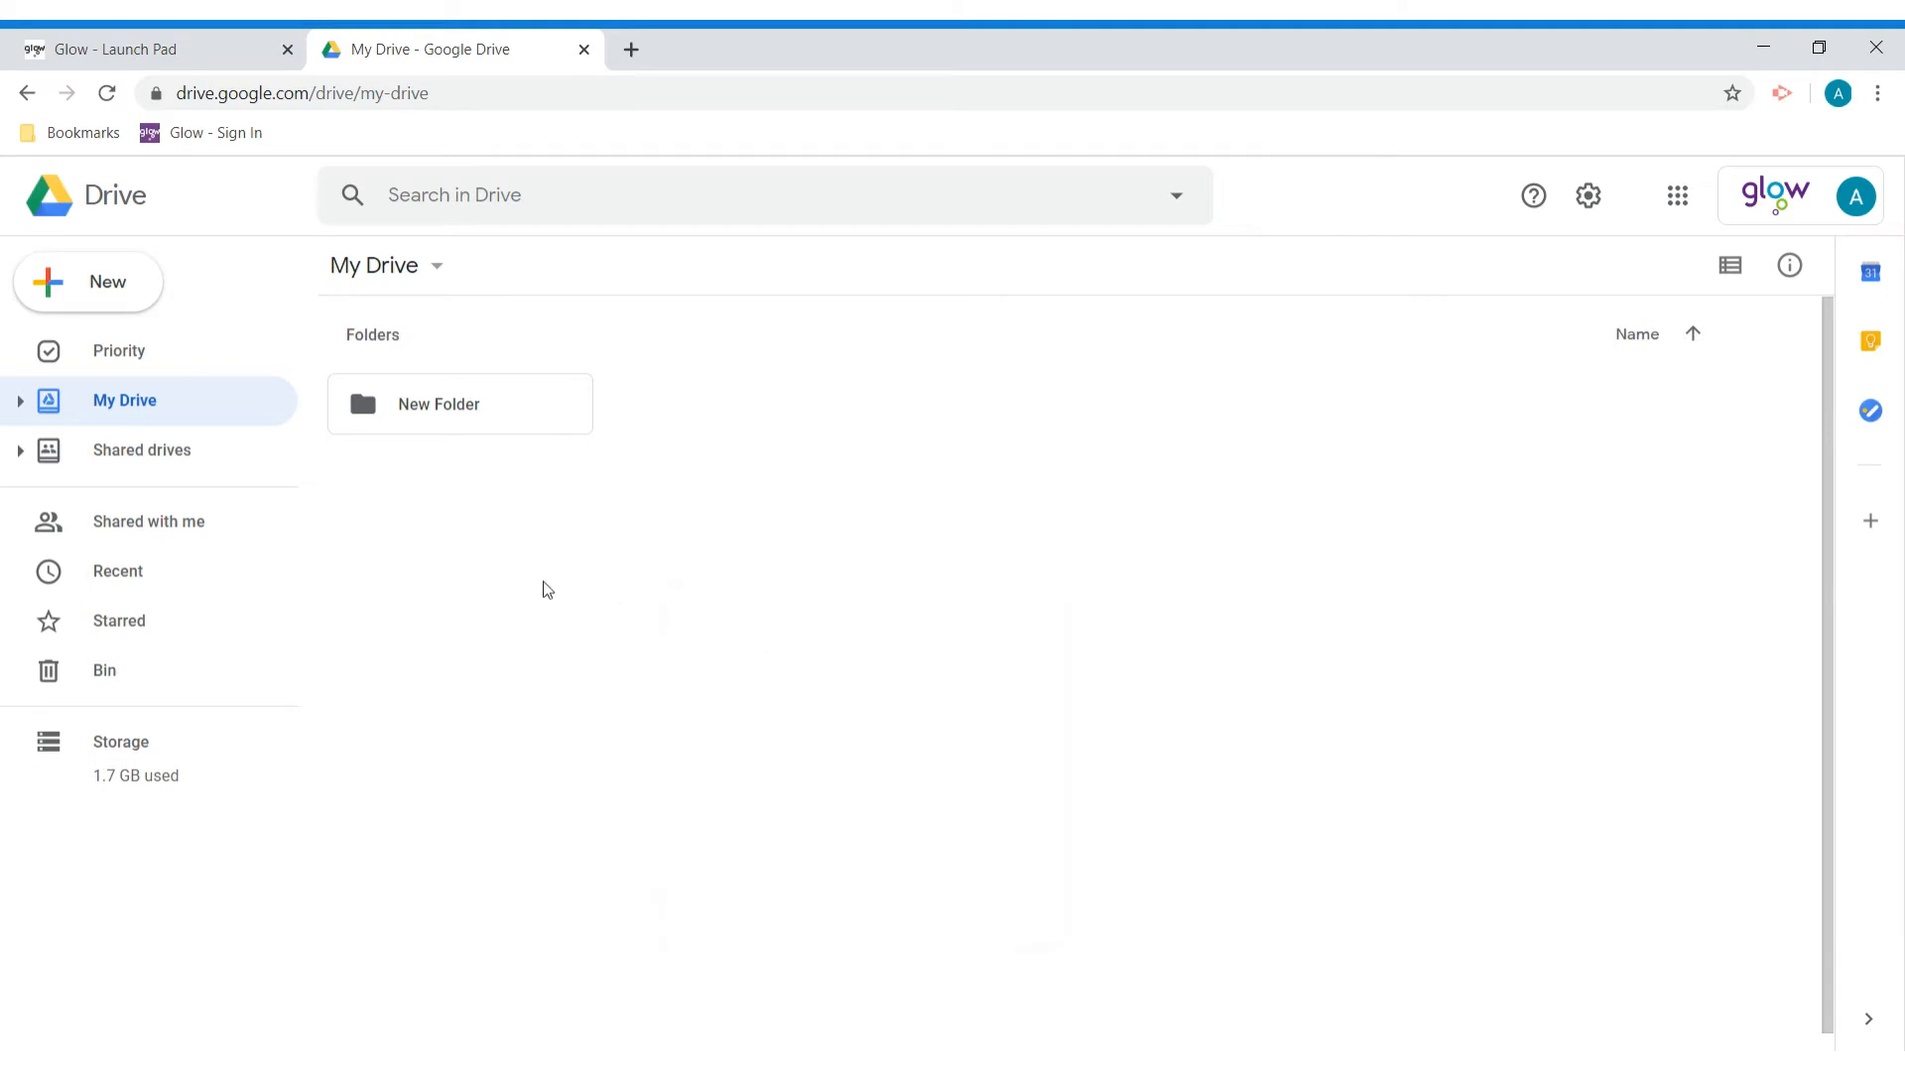
pyautogui.click(111, 297)
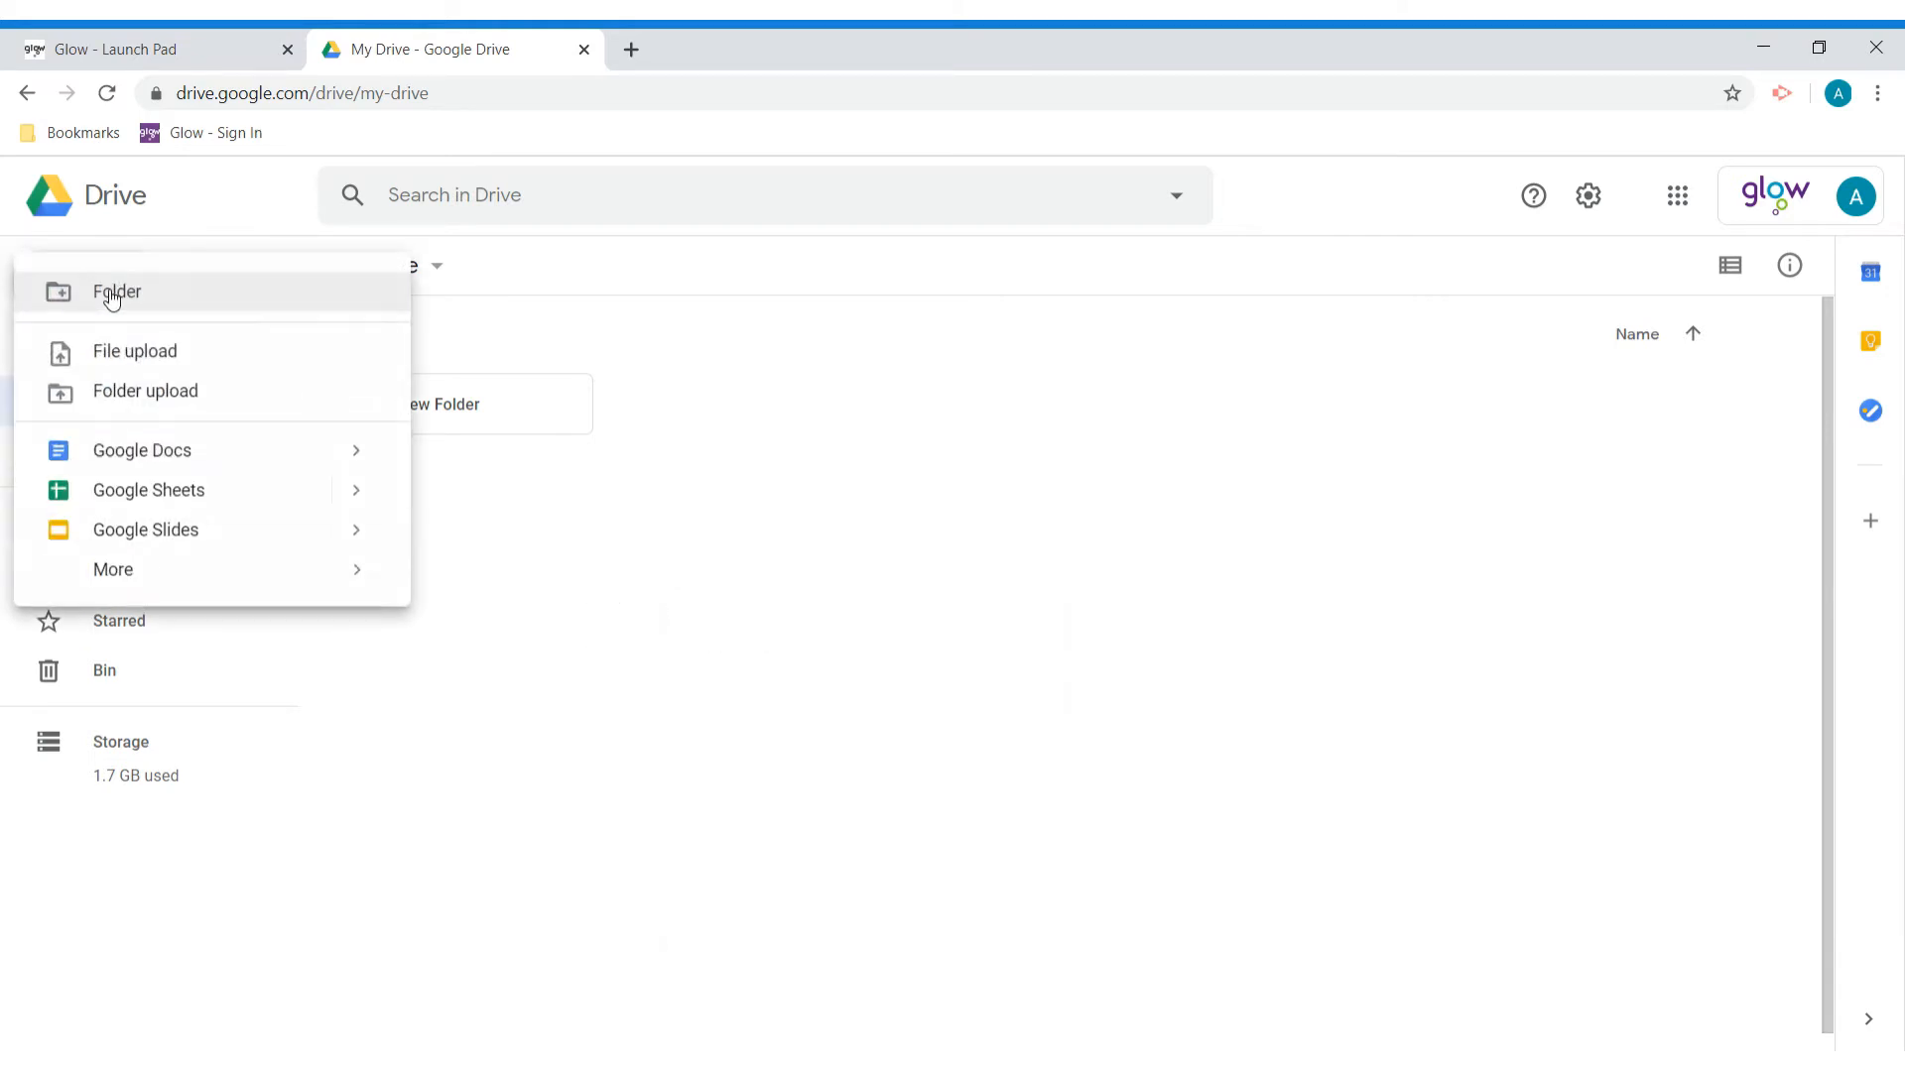
pyautogui.click(187, 297)
pyautogui.write('F')
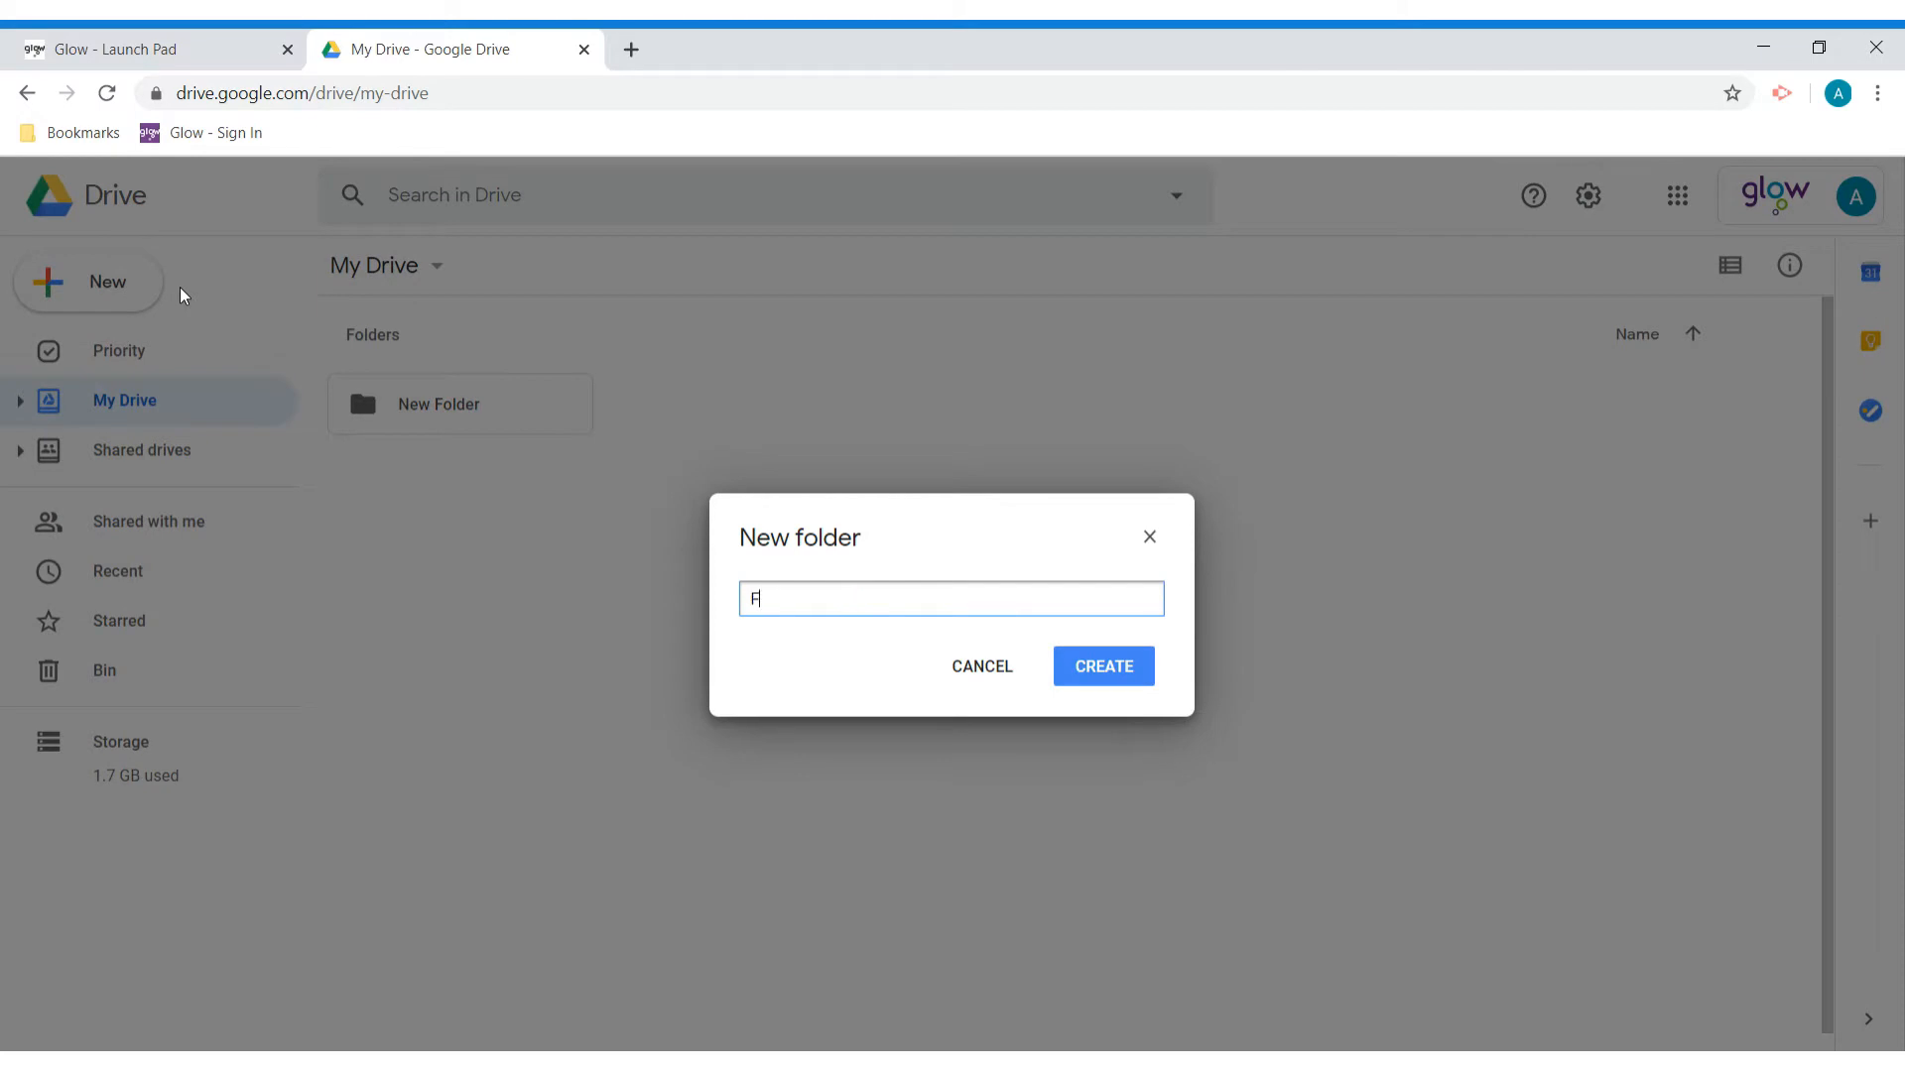
pyautogui.write('older 5')
pyautogui.press('Return')
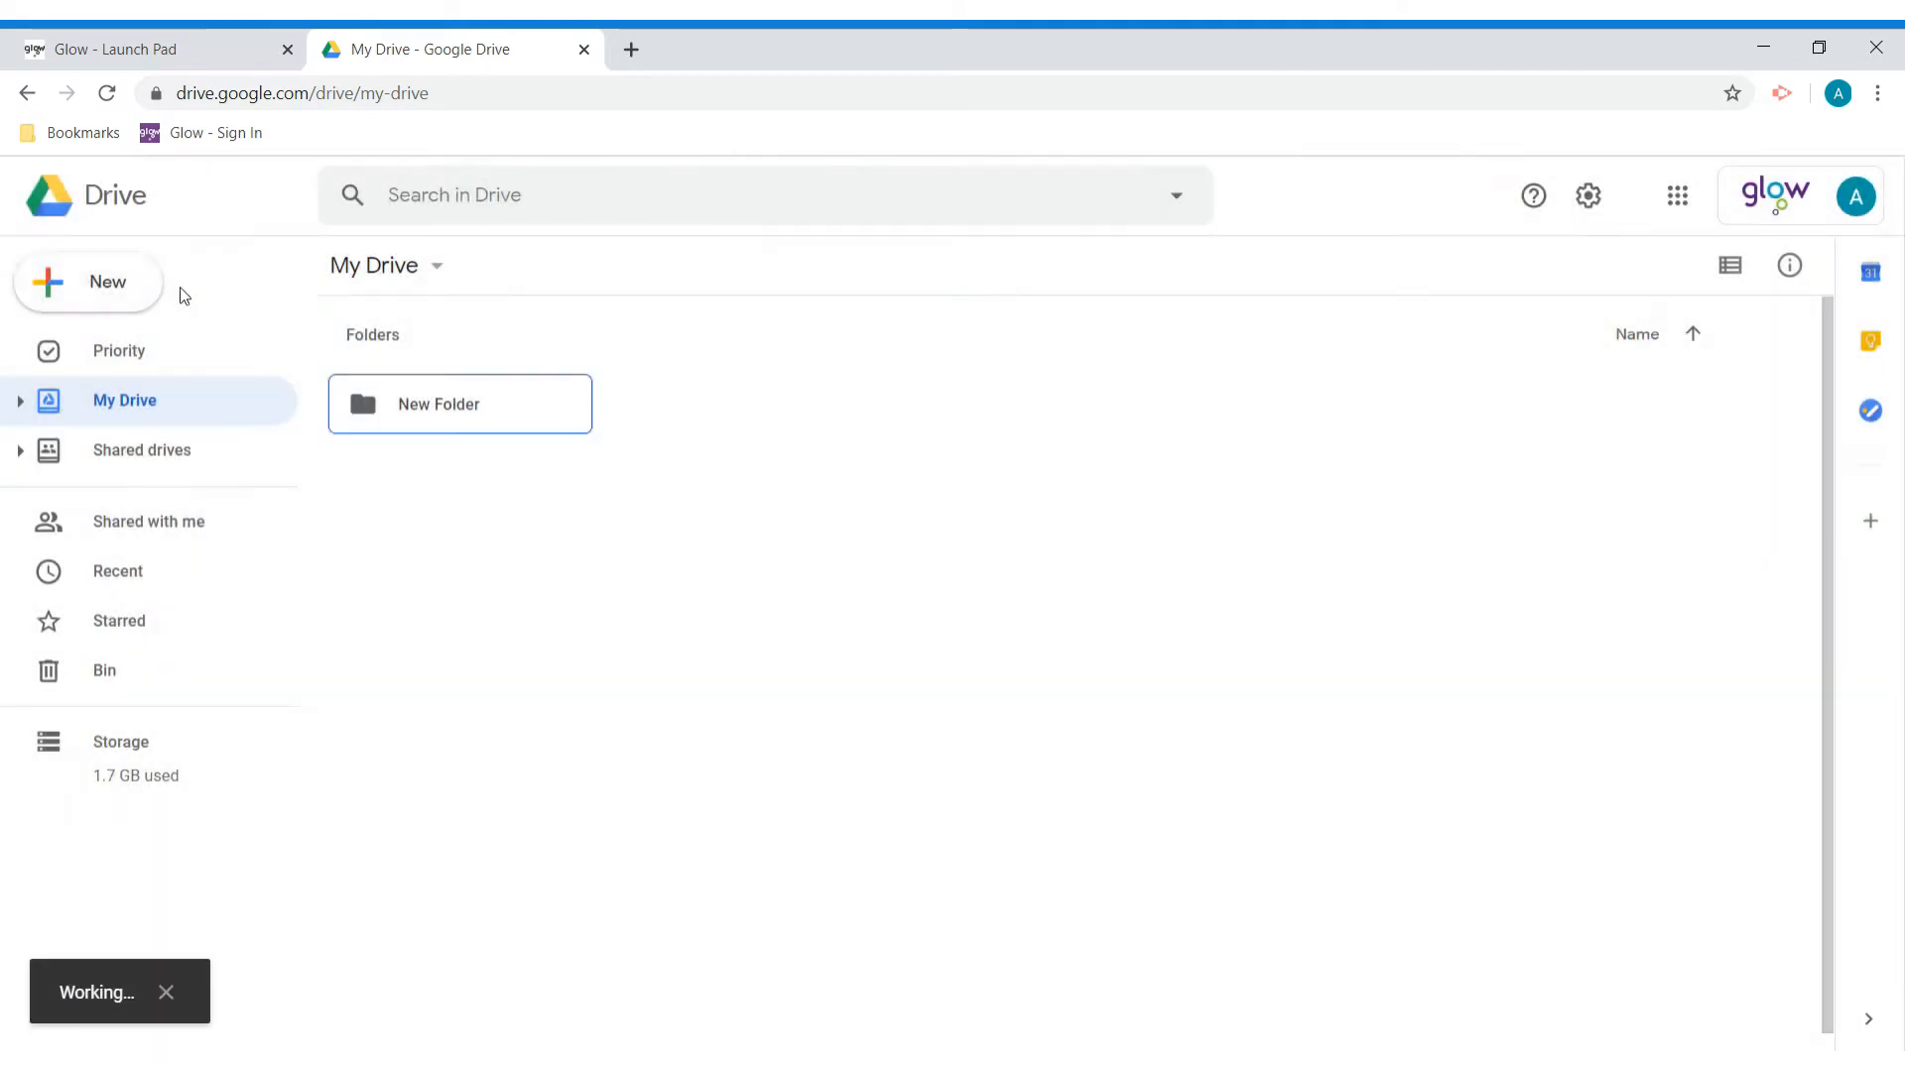
# Create a second folder named "Folder 2" in My Drive
pyautogui.rightClick(841, 615)
pyautogui.click(905, 645)
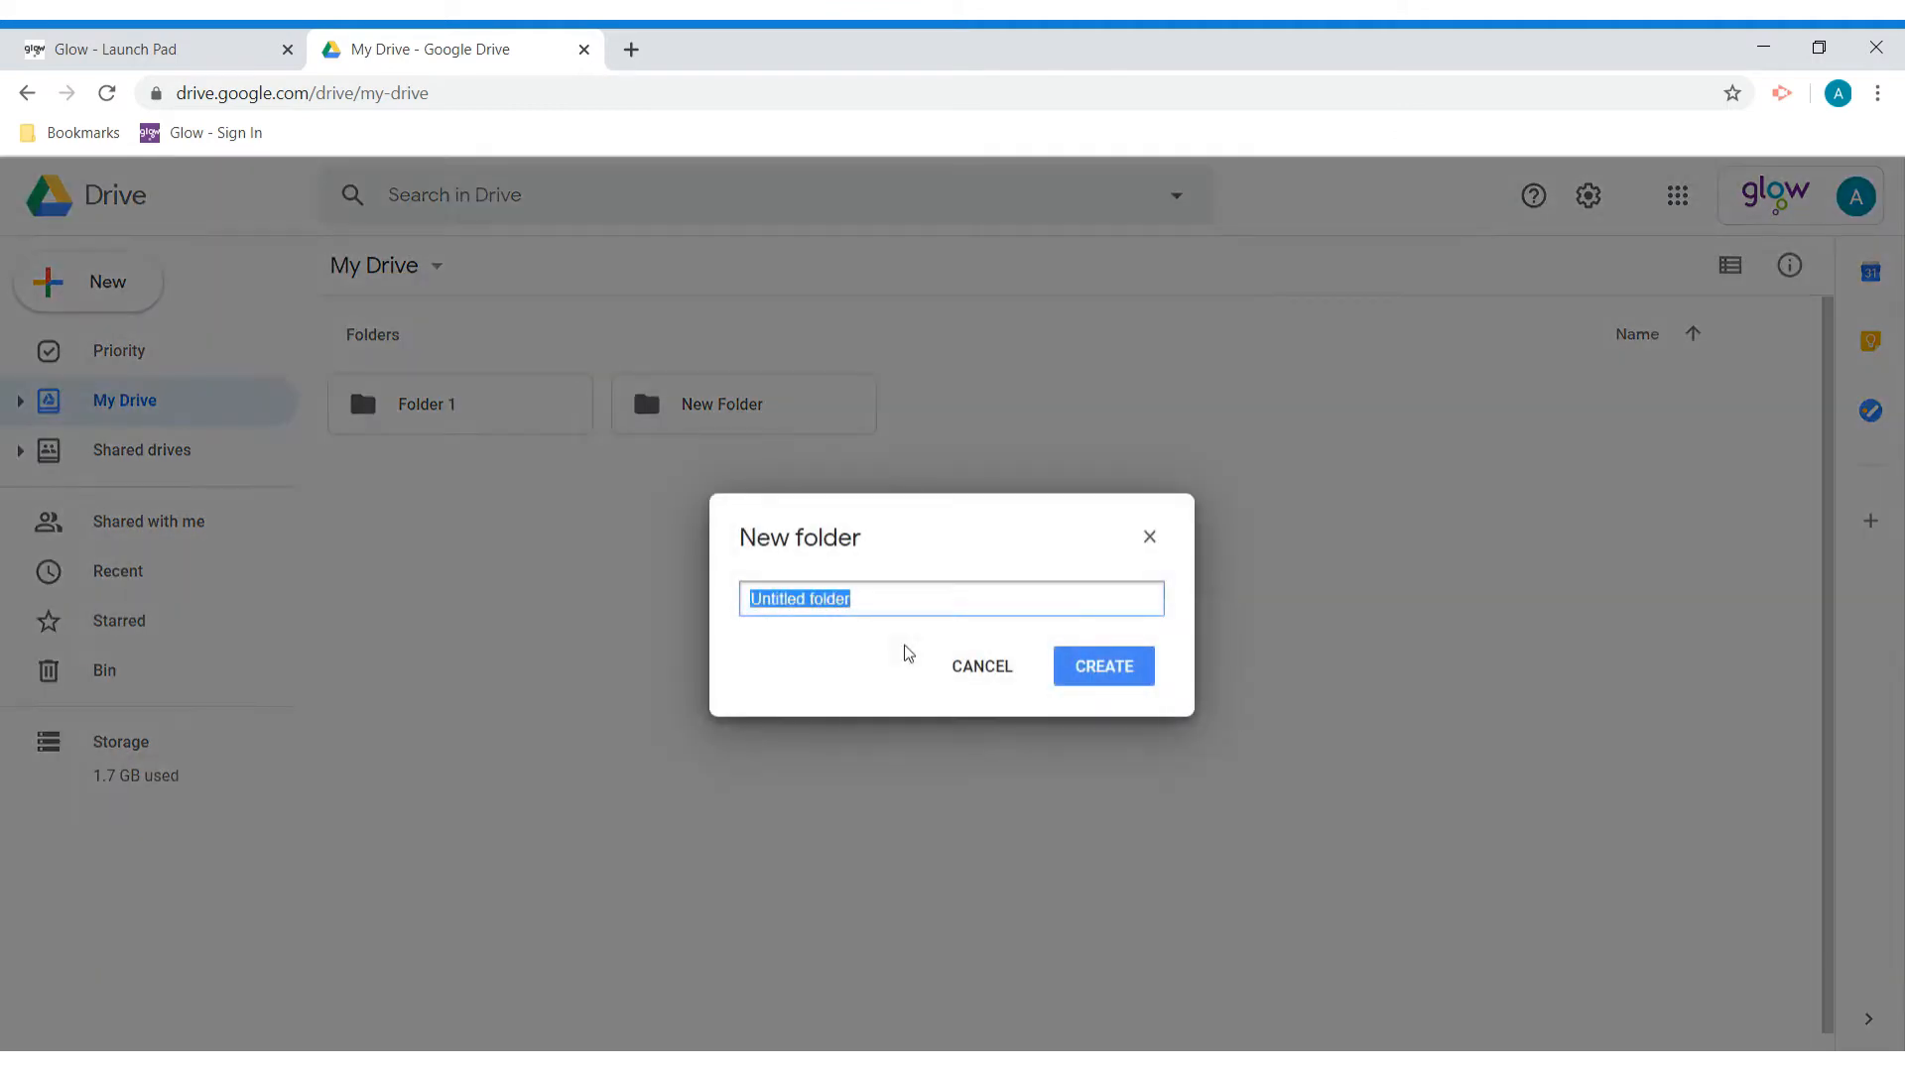
pyautogui.write('Folder 2')
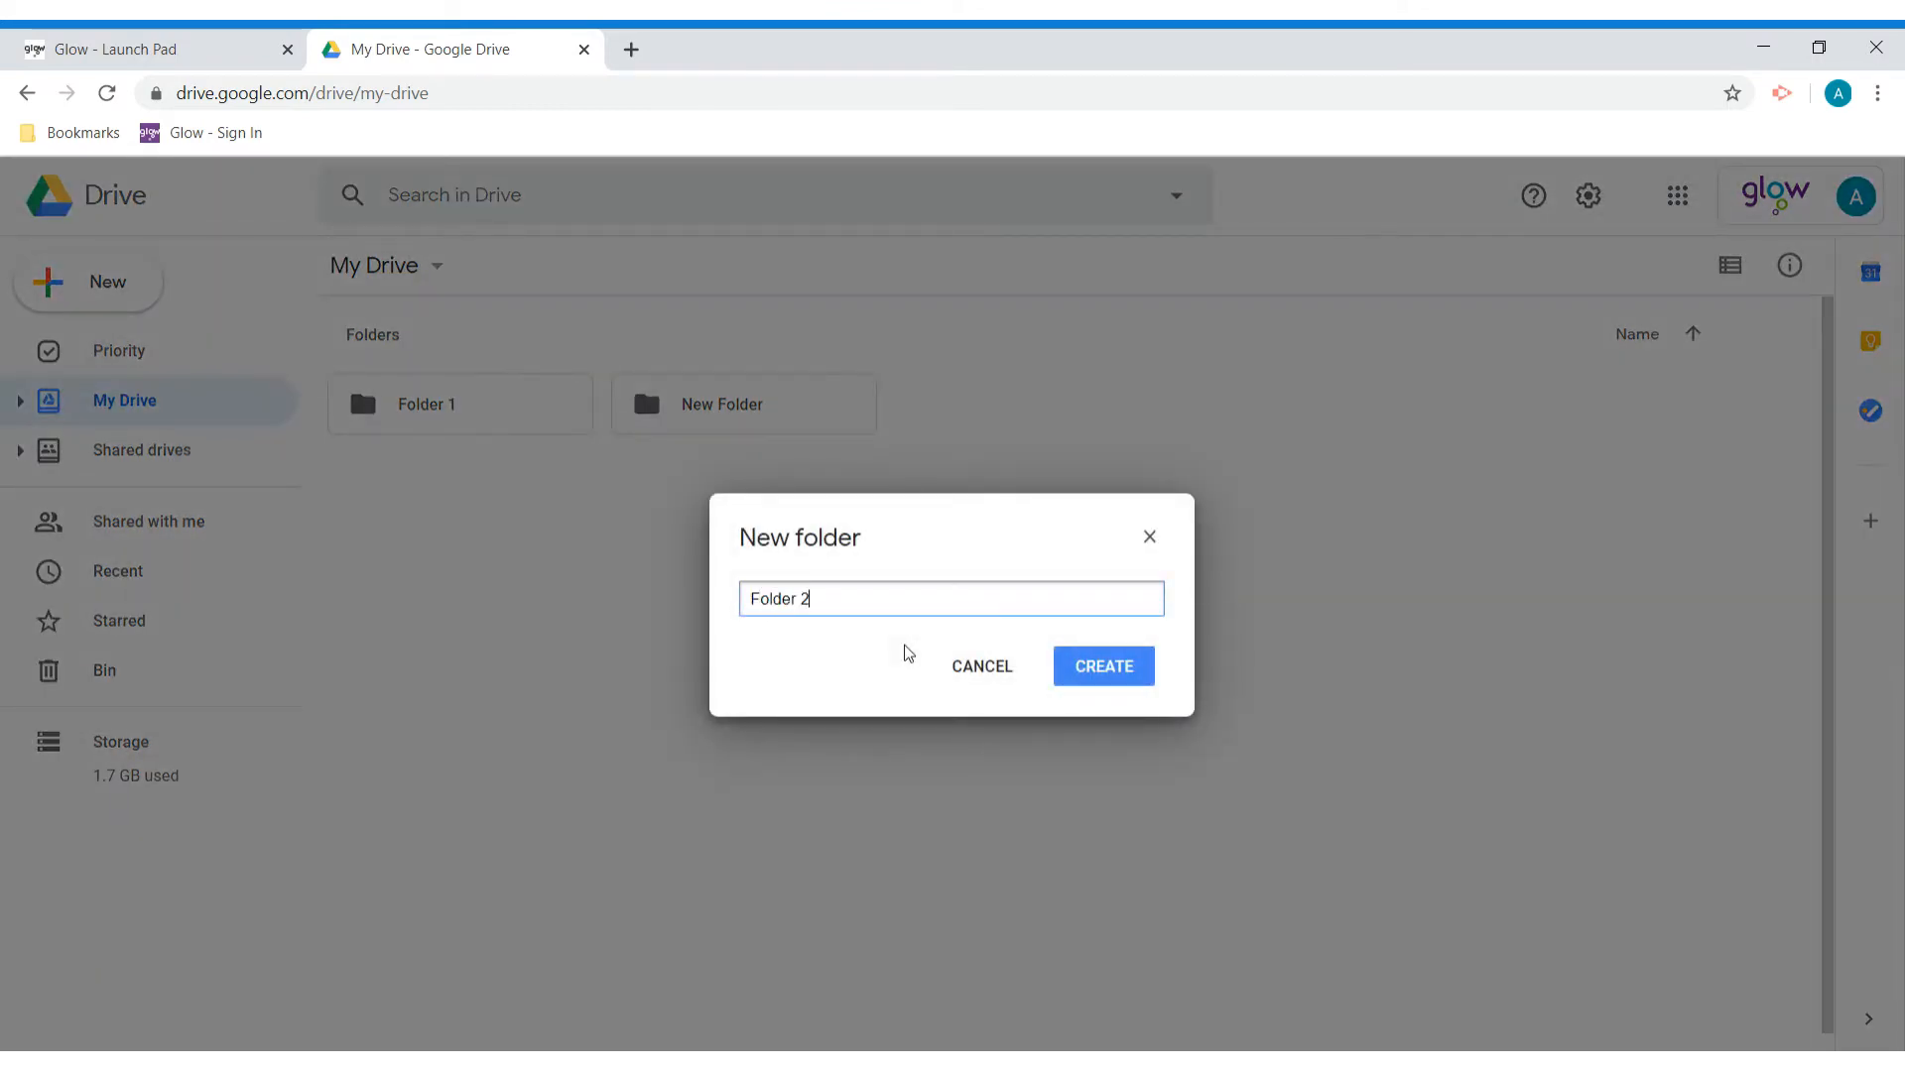
pyautogui.press('Return')
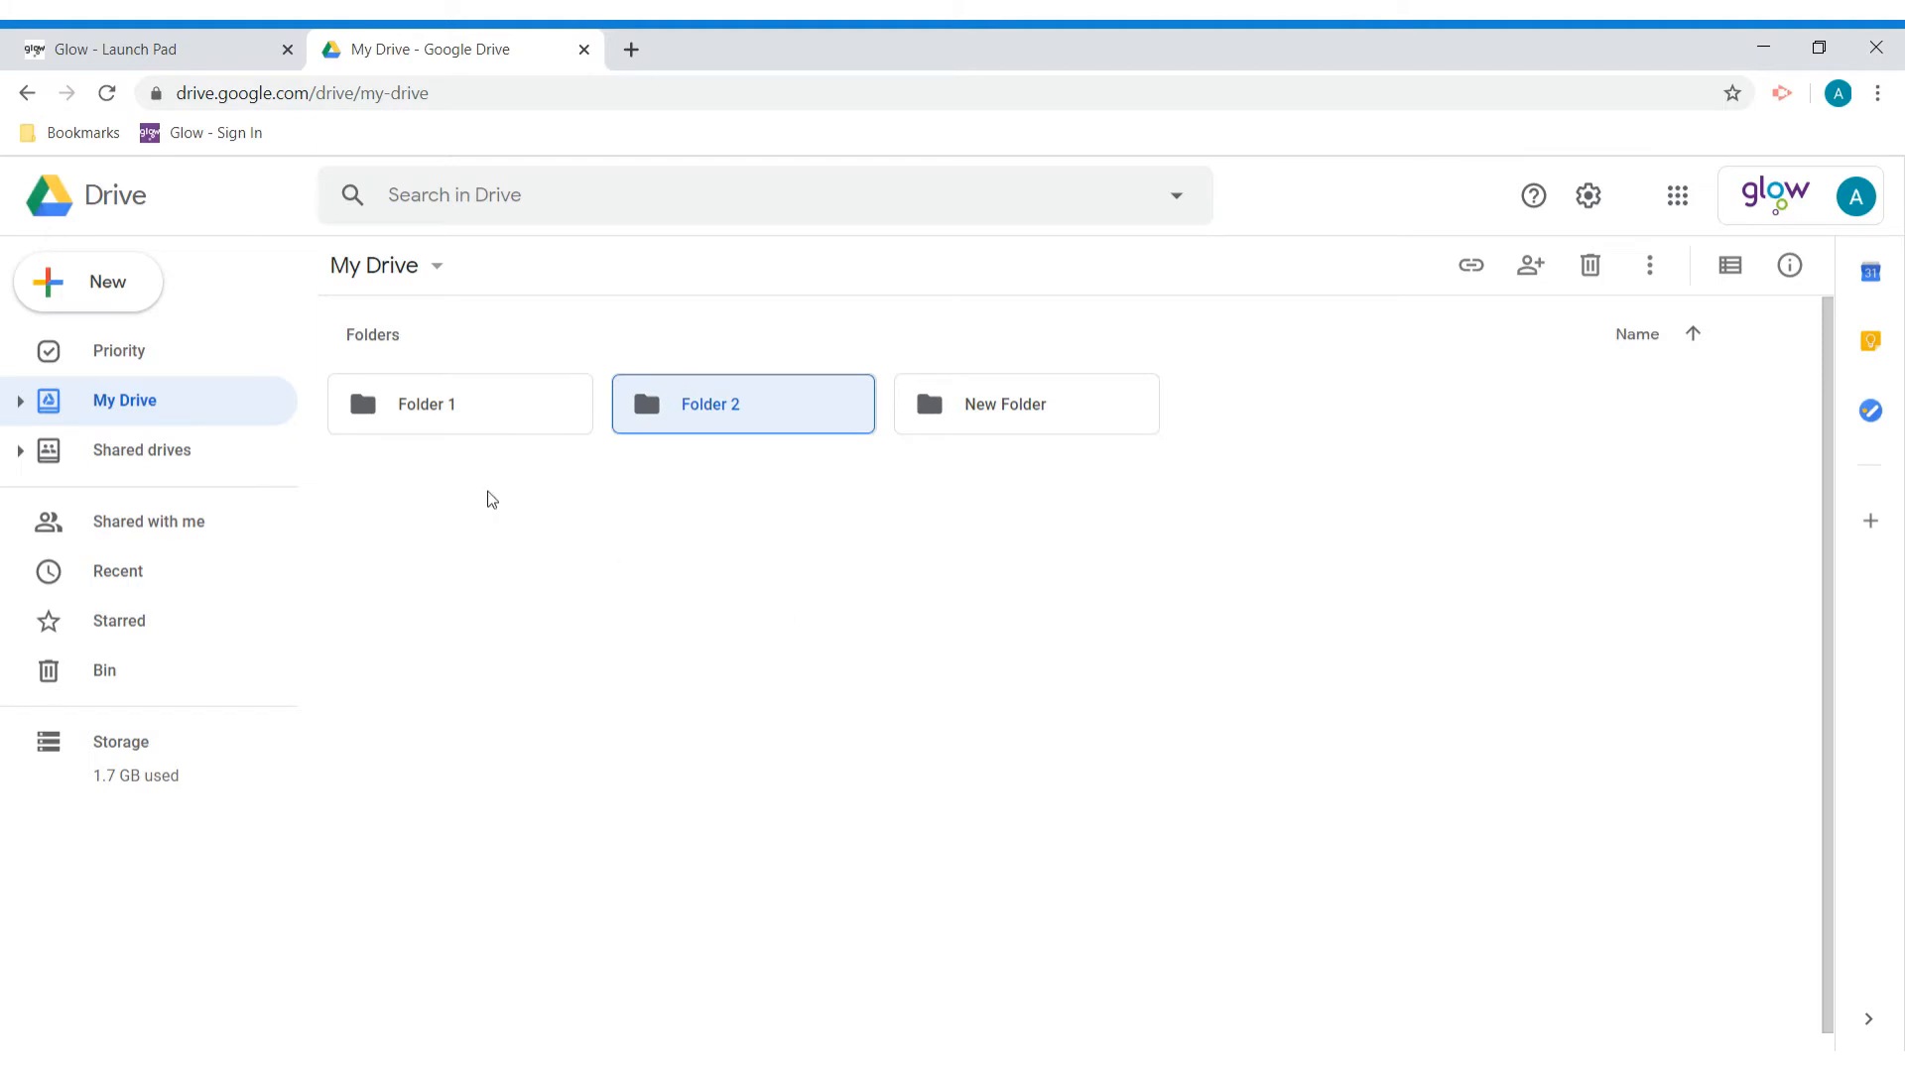
# Change the colour of Folder 1 to bright red
pyautogui.click(462, 420)
pyautogui.rightClick(461, 420)
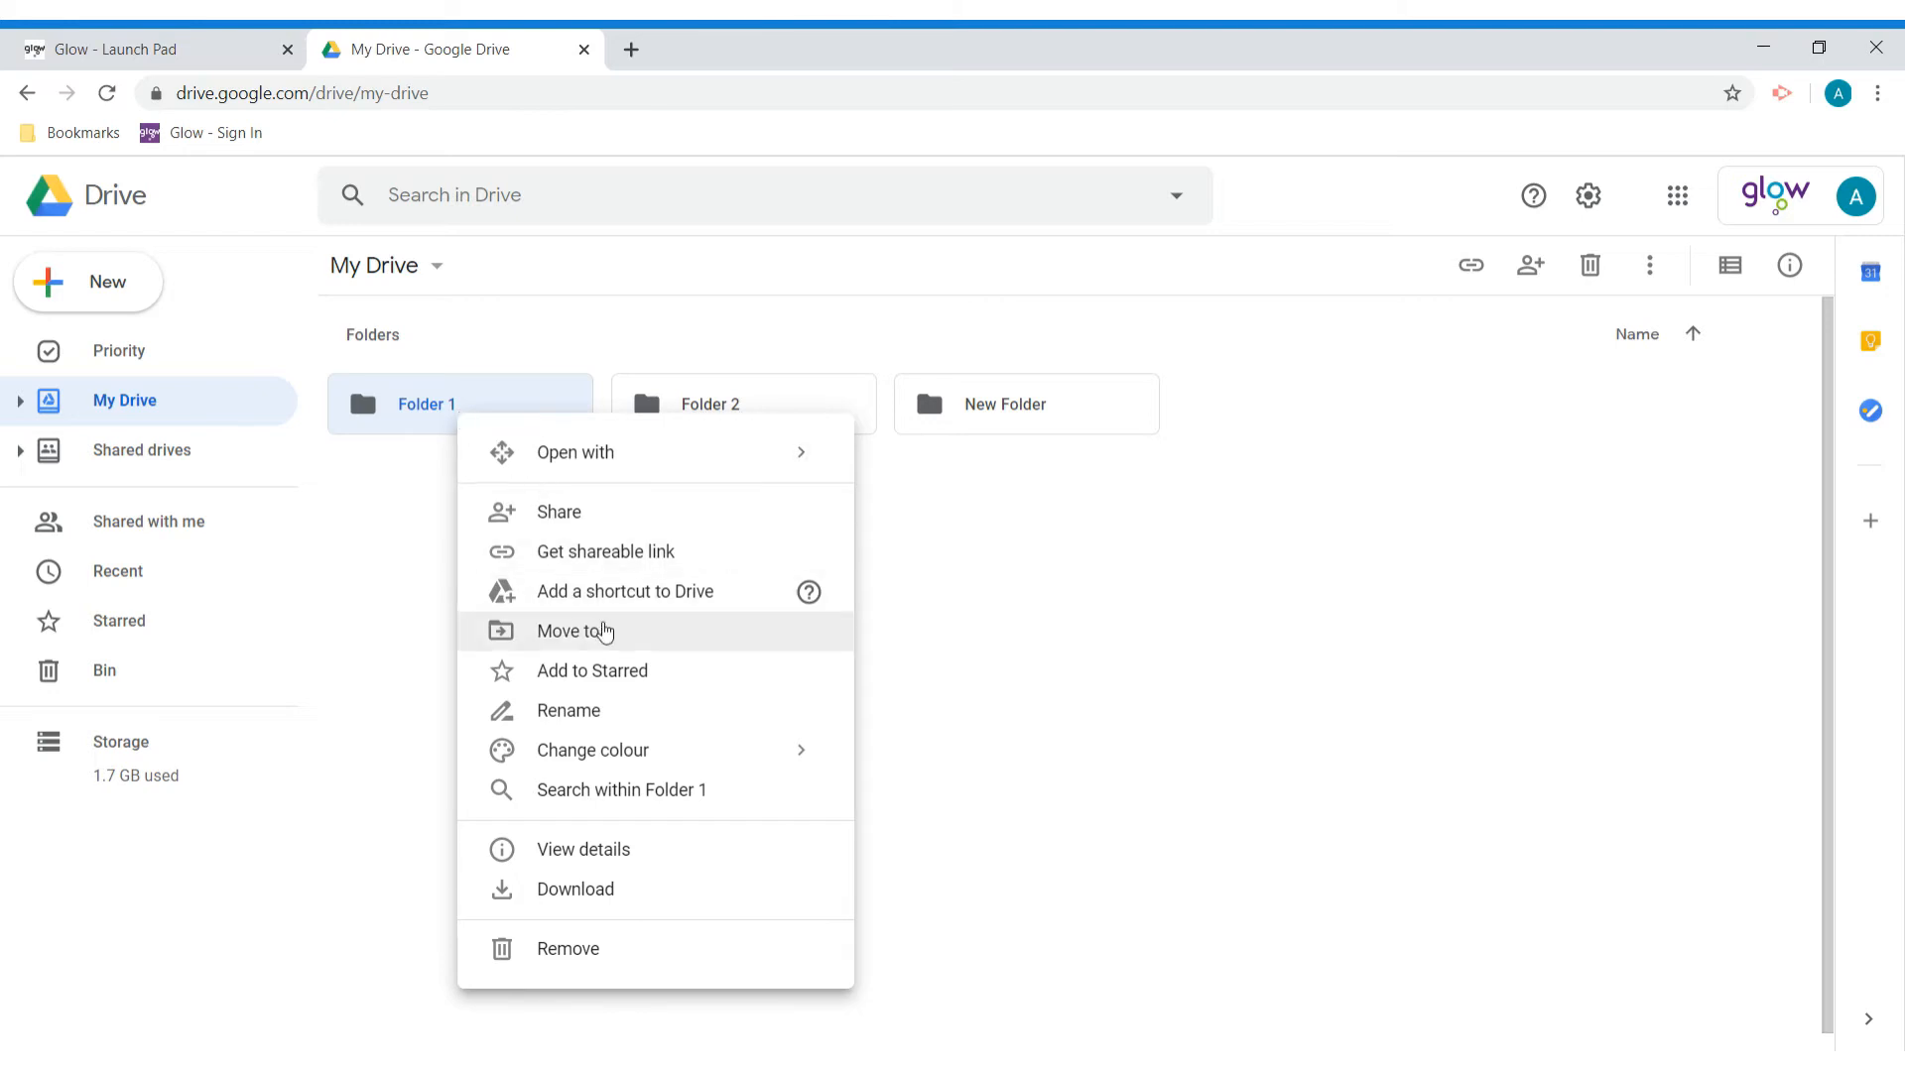
pyautogui.moveTo(757, 752)
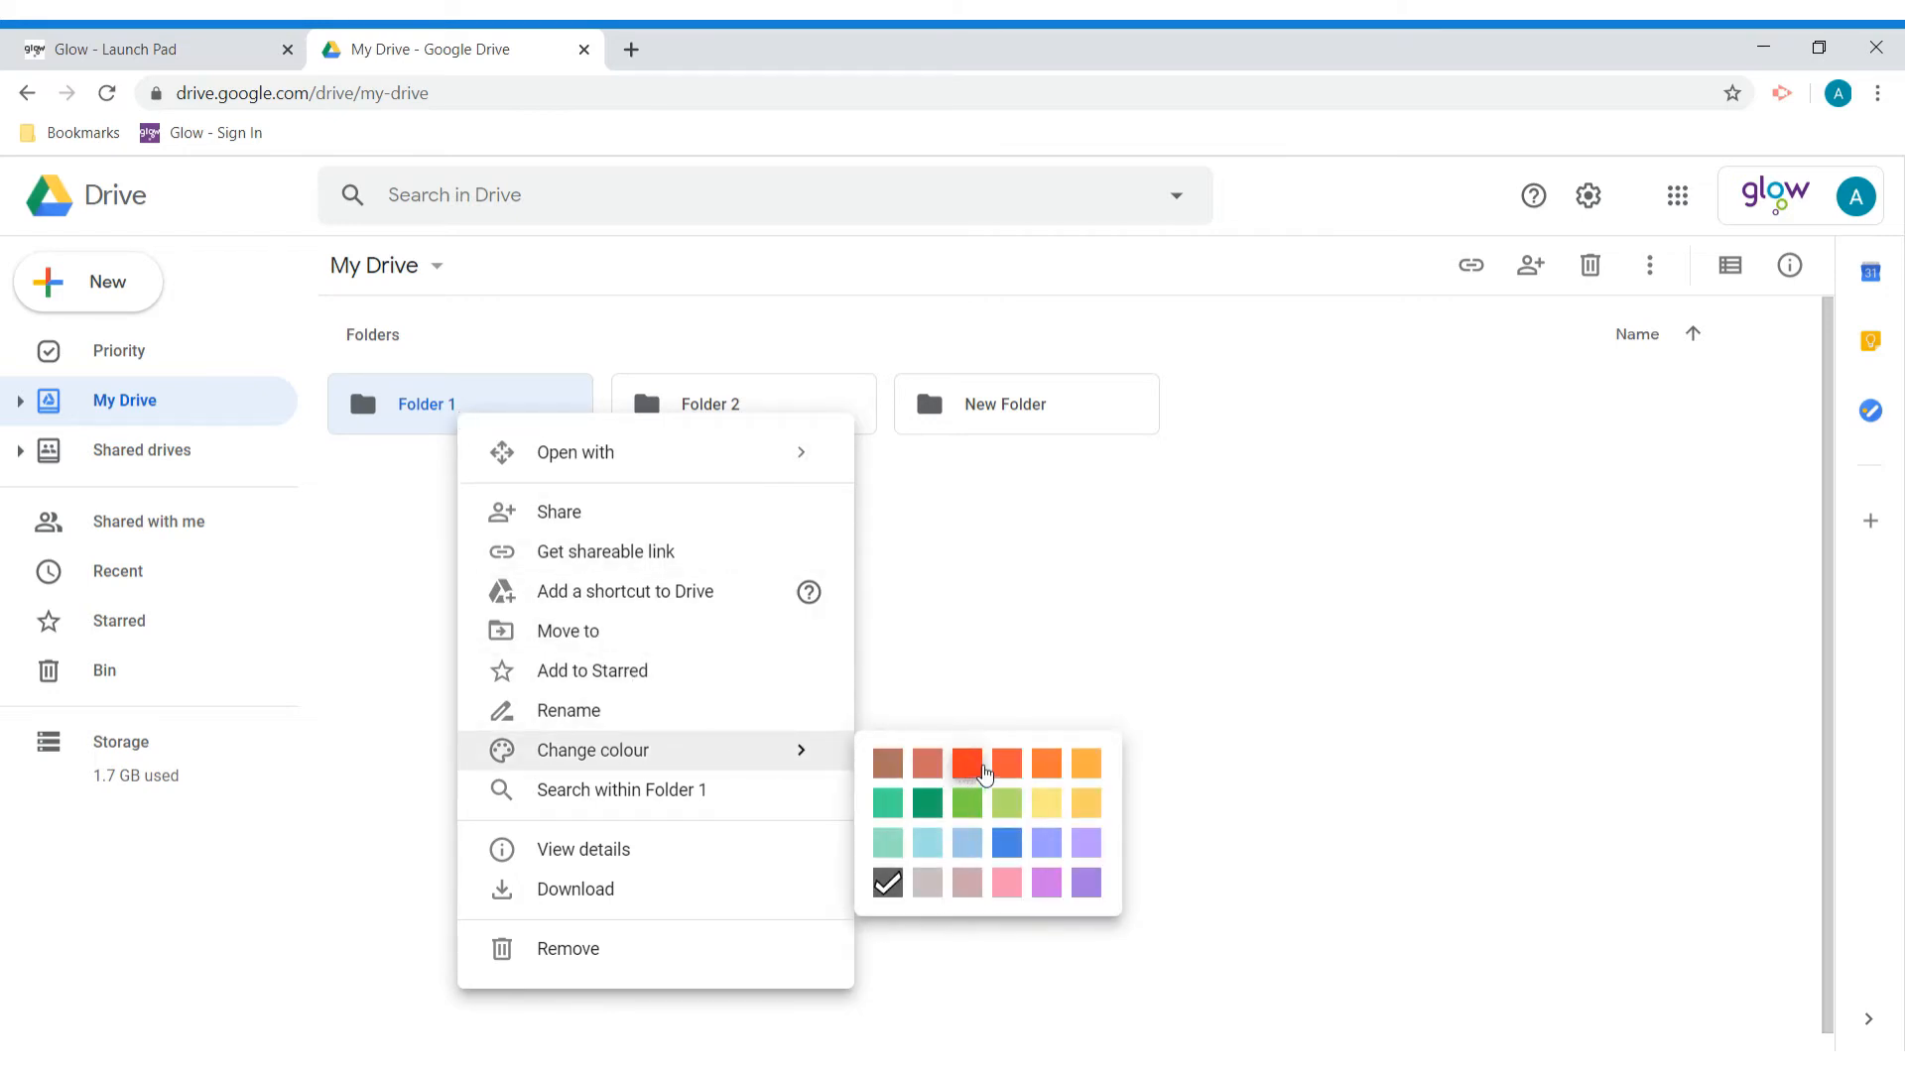
pyautogui.click(968, 766)
# Change the colour of Folder 2 to blue and deselect it
pyautogui.click(700, 408)
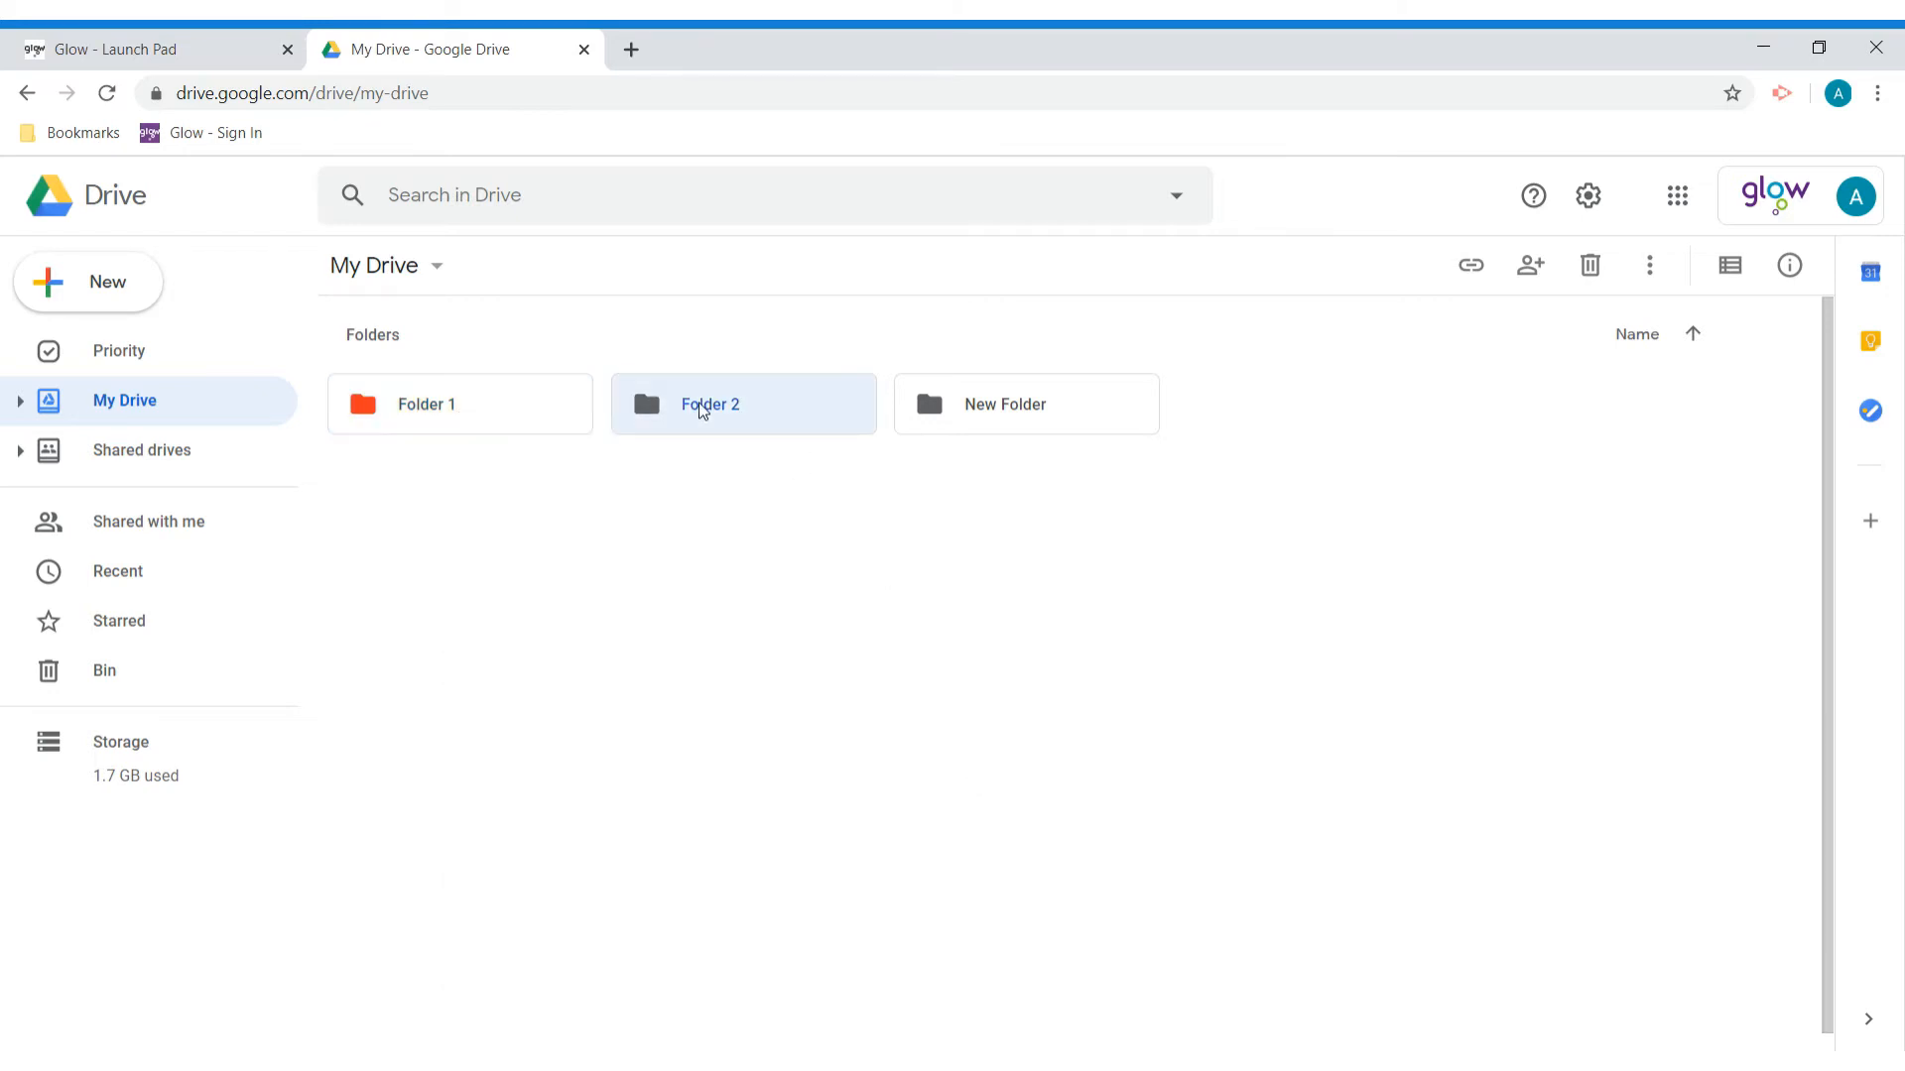
pyautogui.rightClick(701, 408)
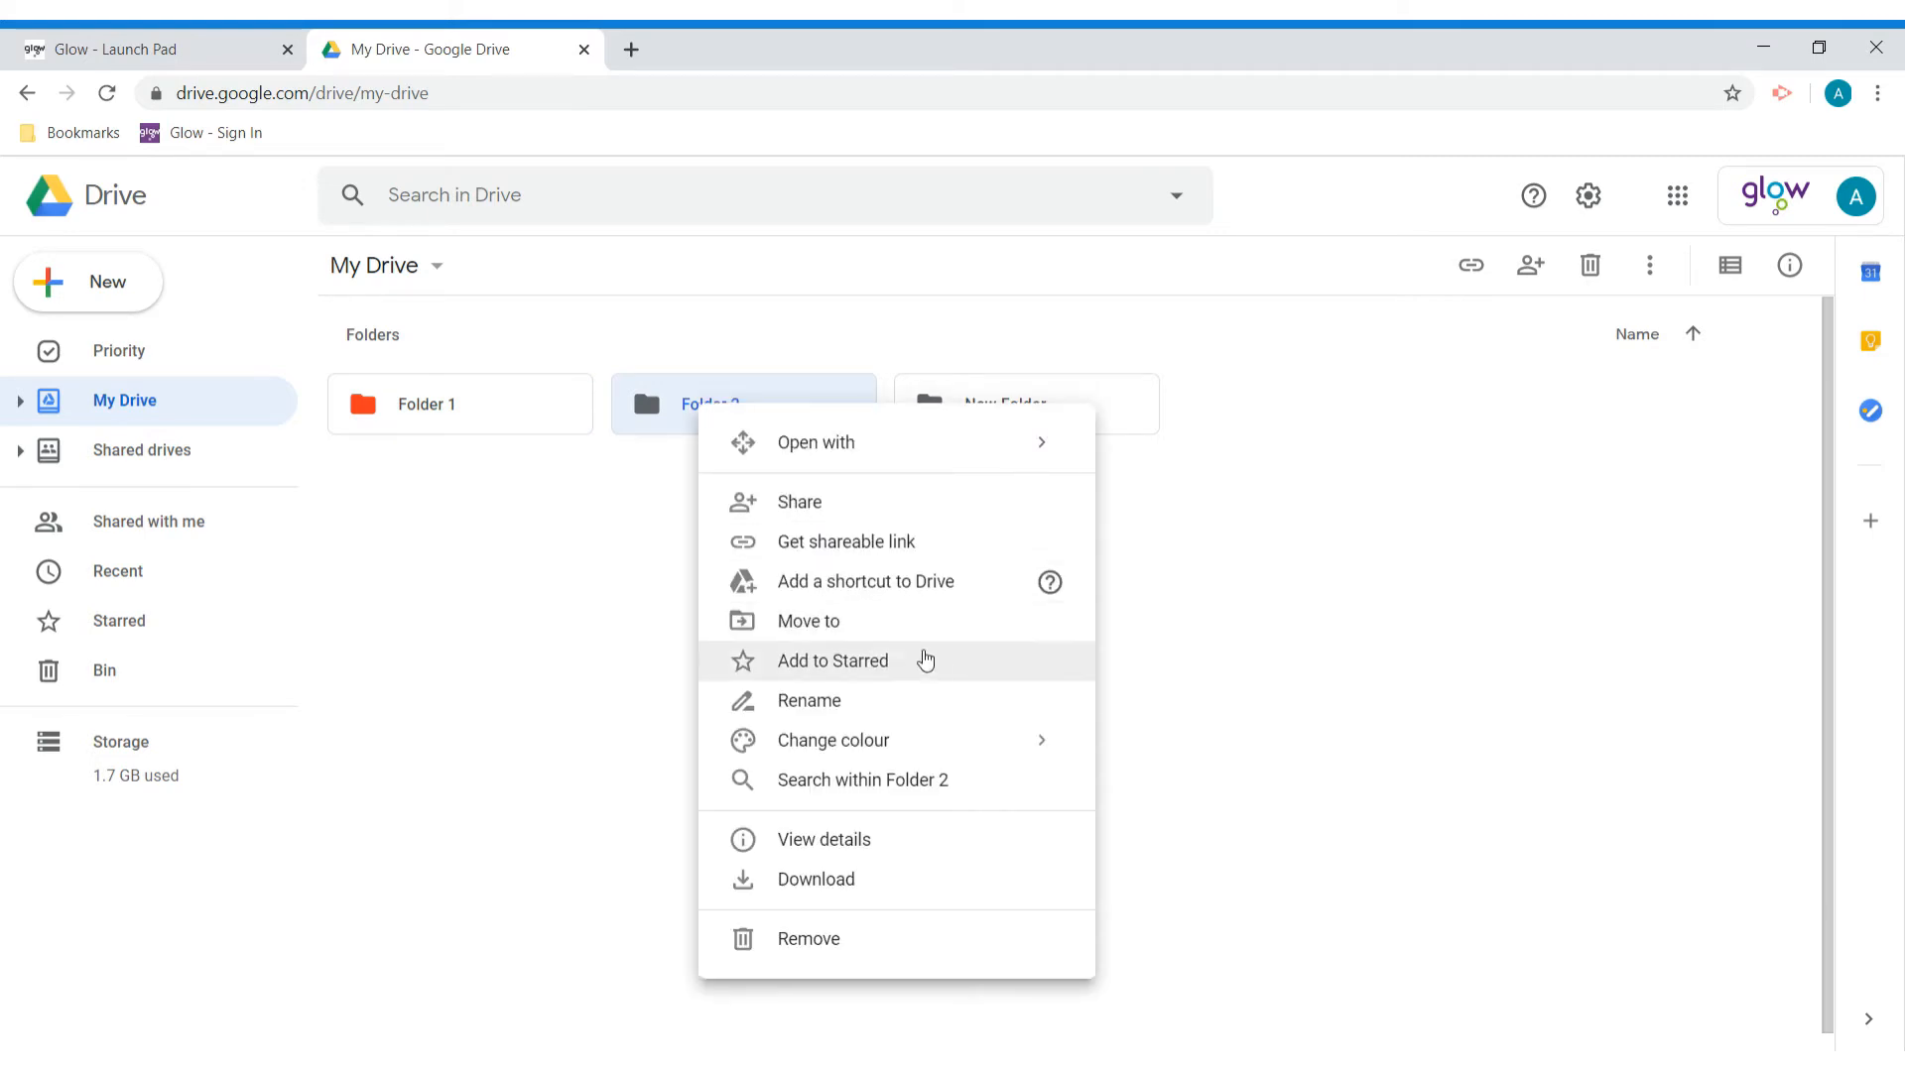
pyautogui.moveTo(1009, 738)
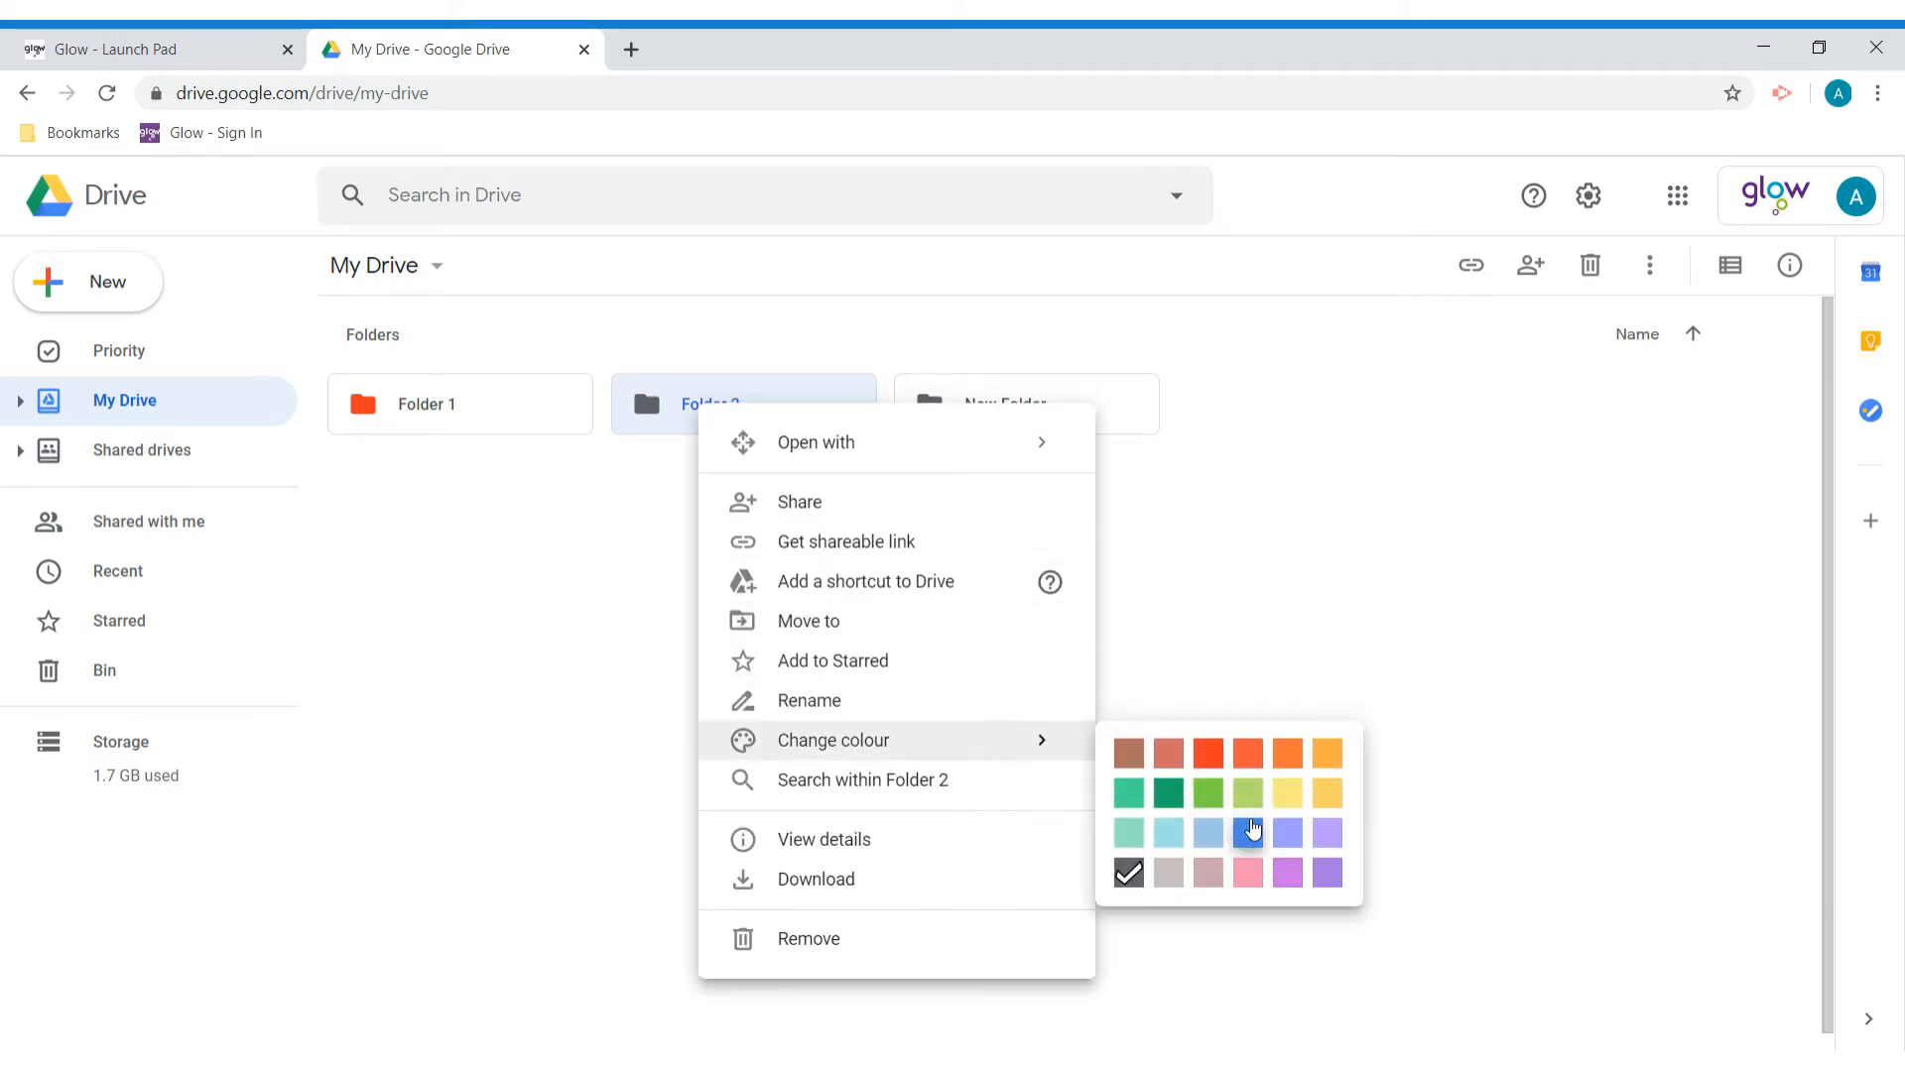
pyautogui.click(1249, 833)
pyautogui.click(1065, 704)
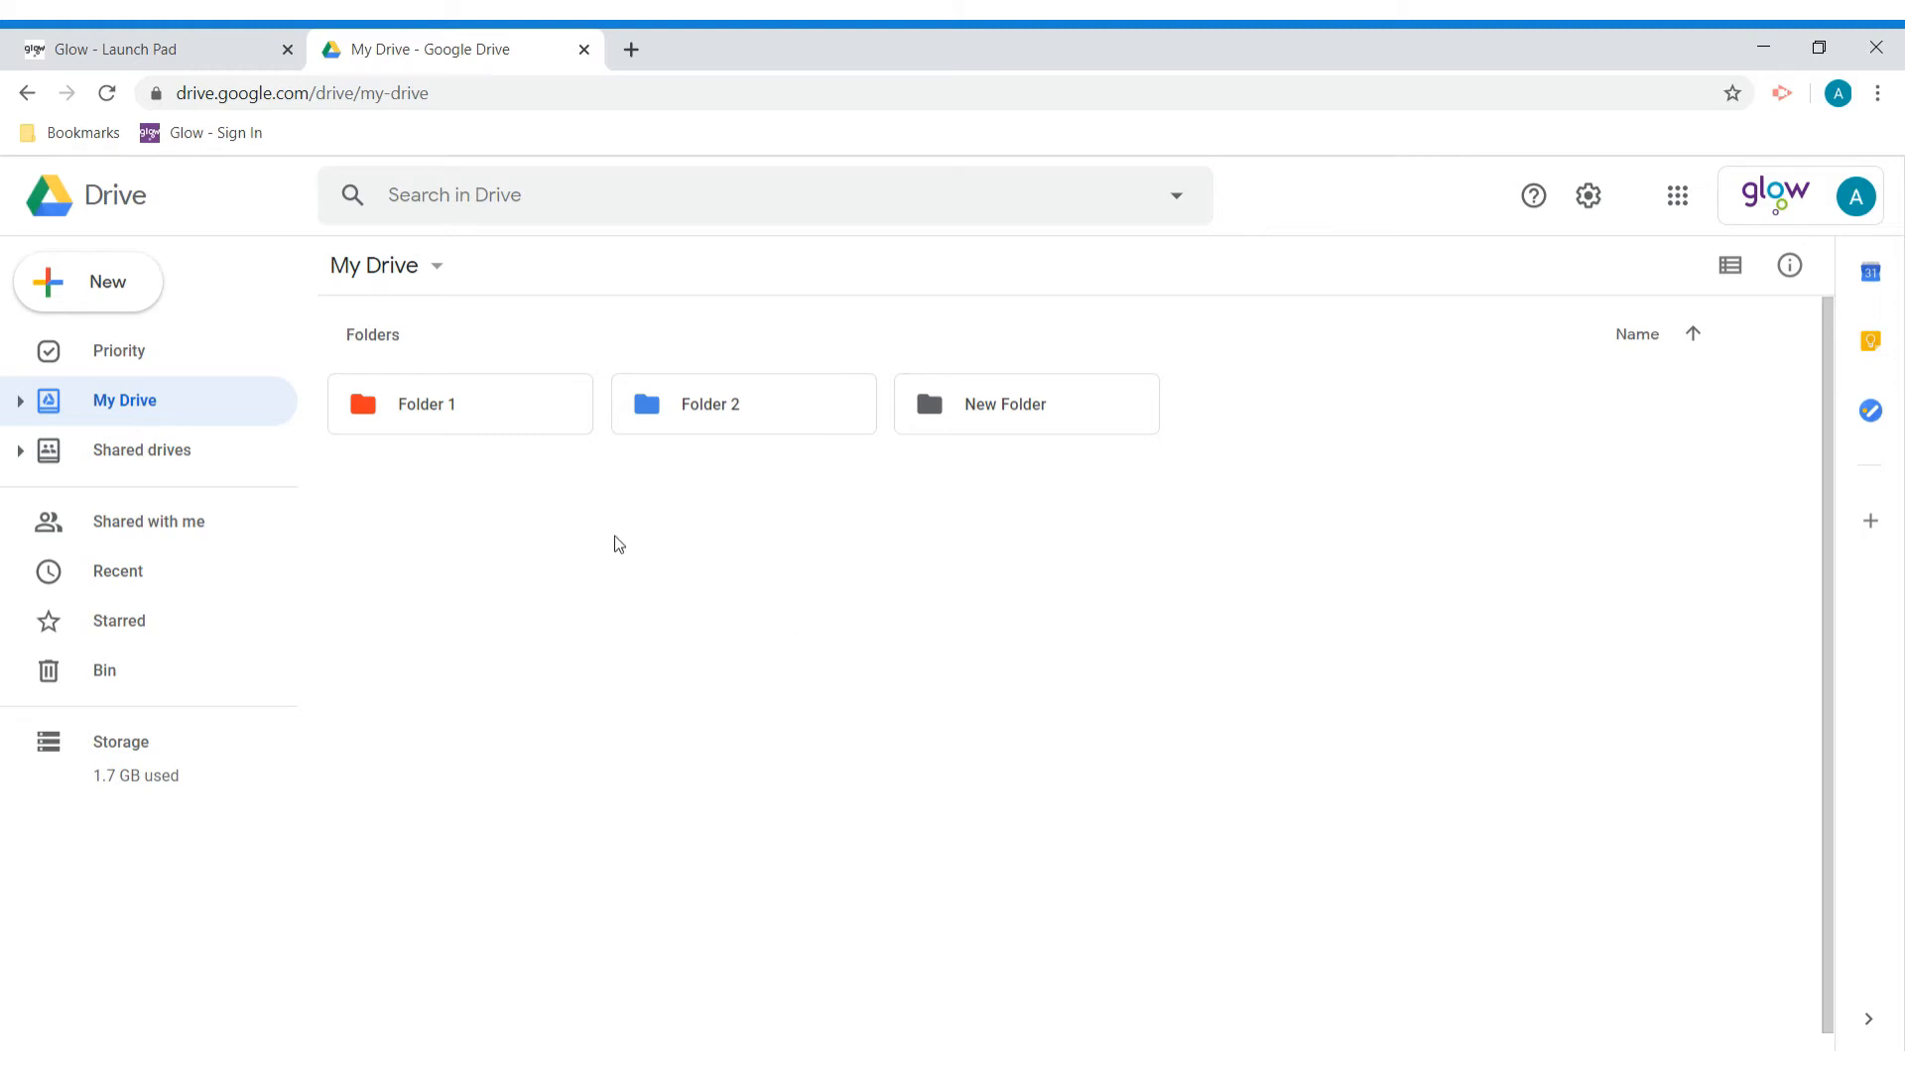
pyautogui.rightClick(514, 568)
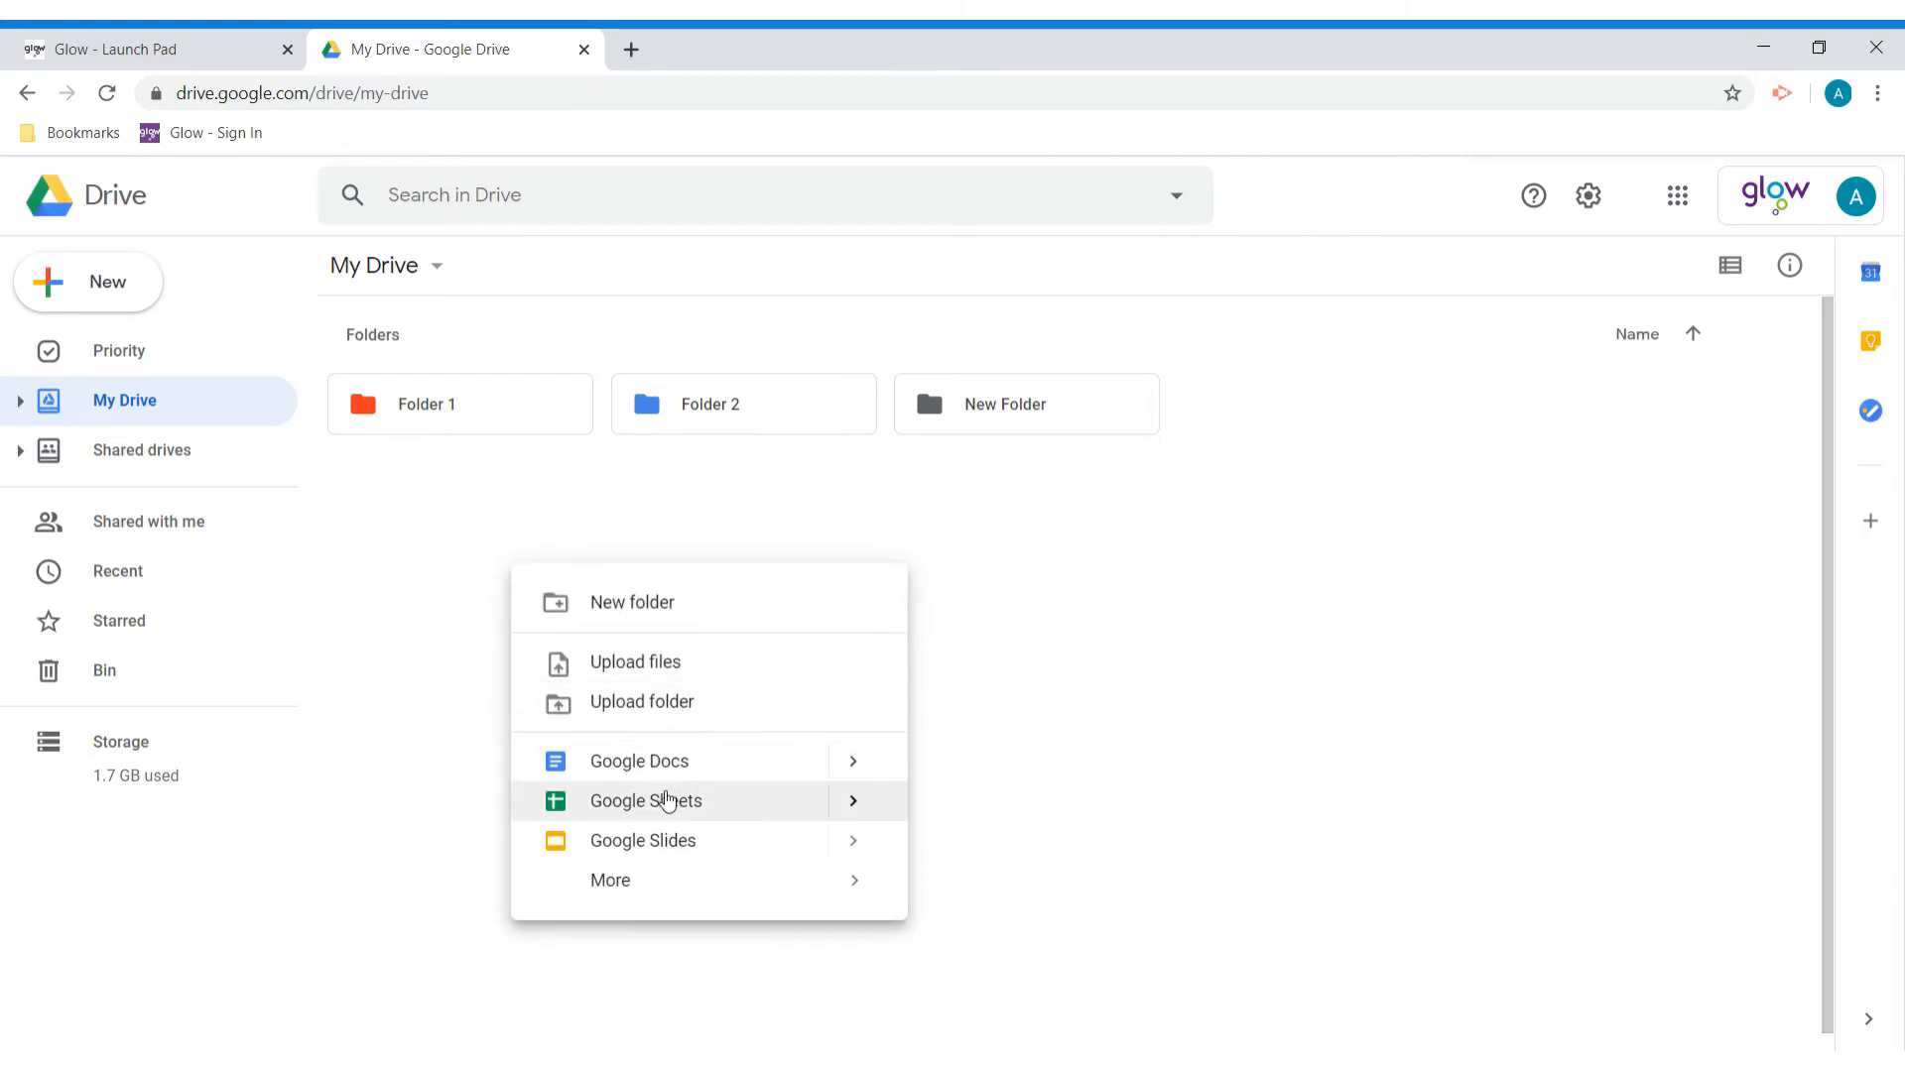
pyautogui.moveTo(643, 882)
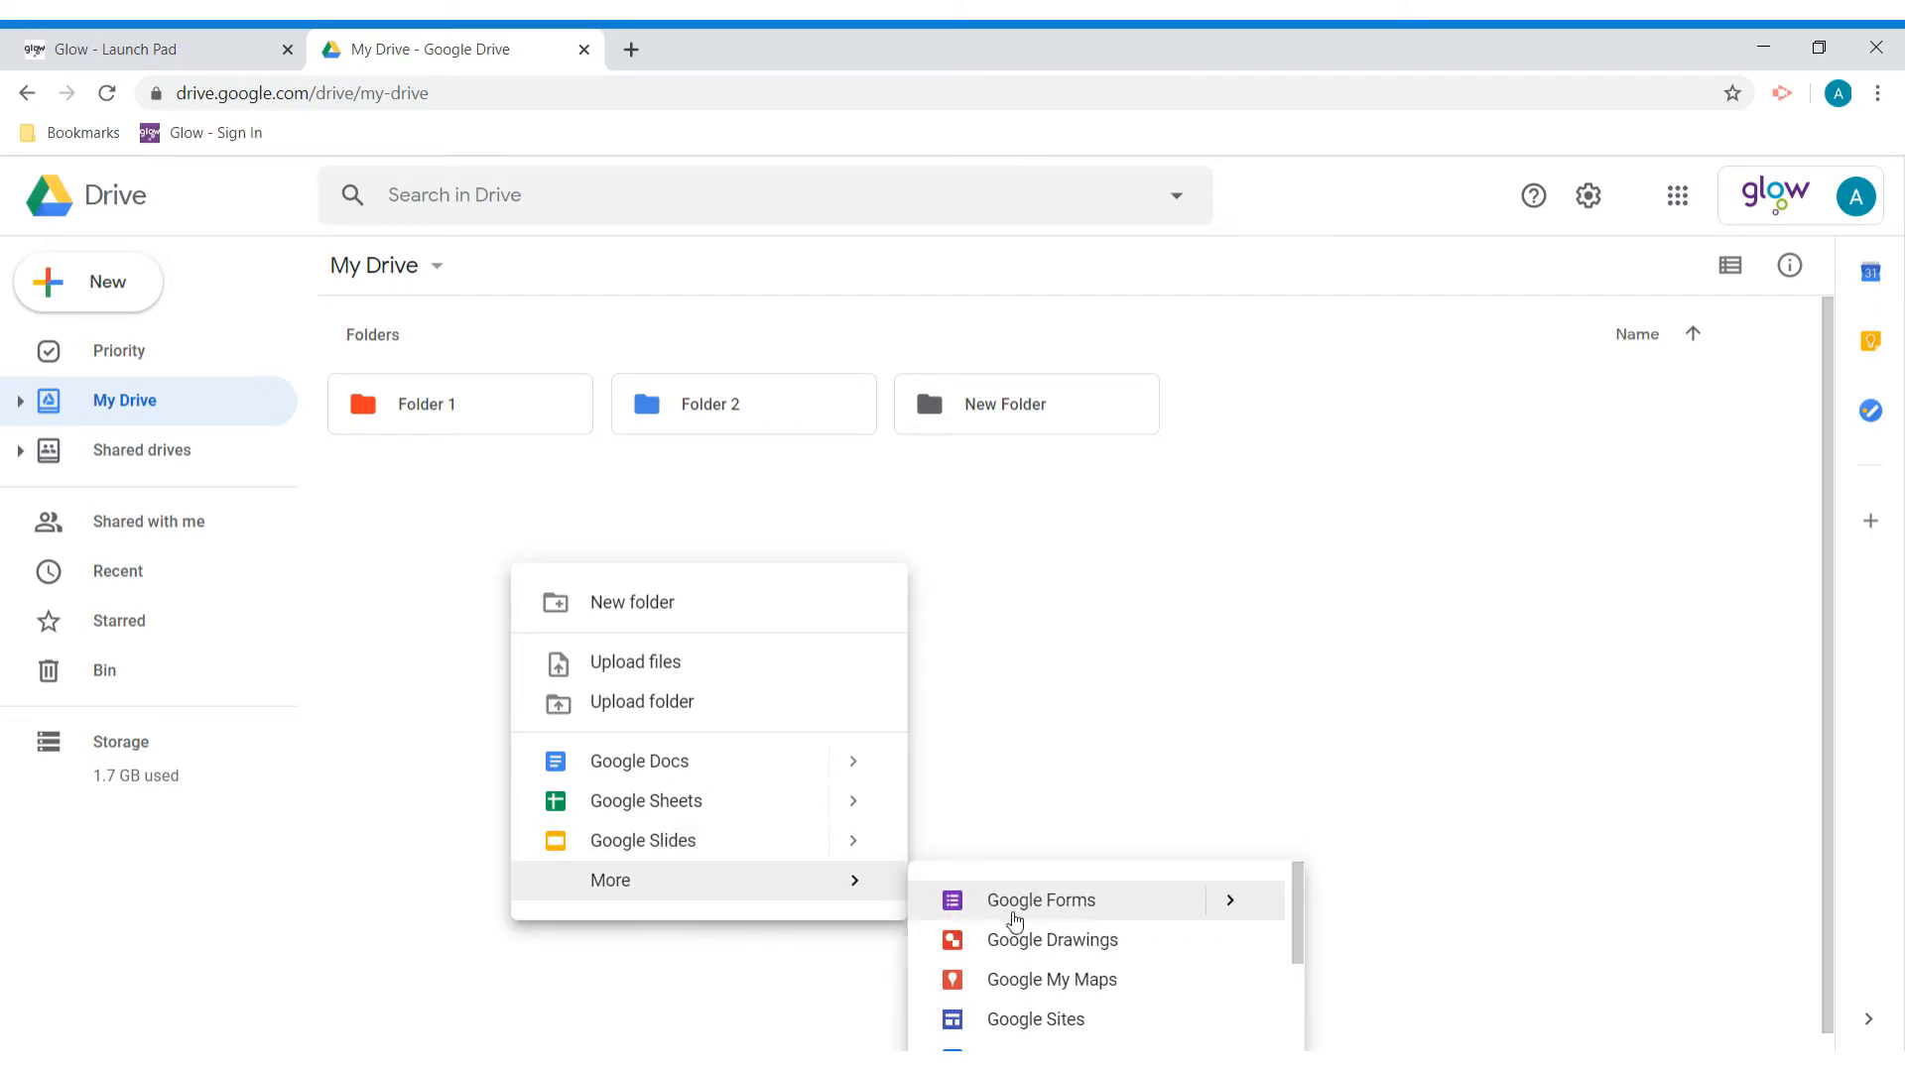
pyautogui.click(992, 753)
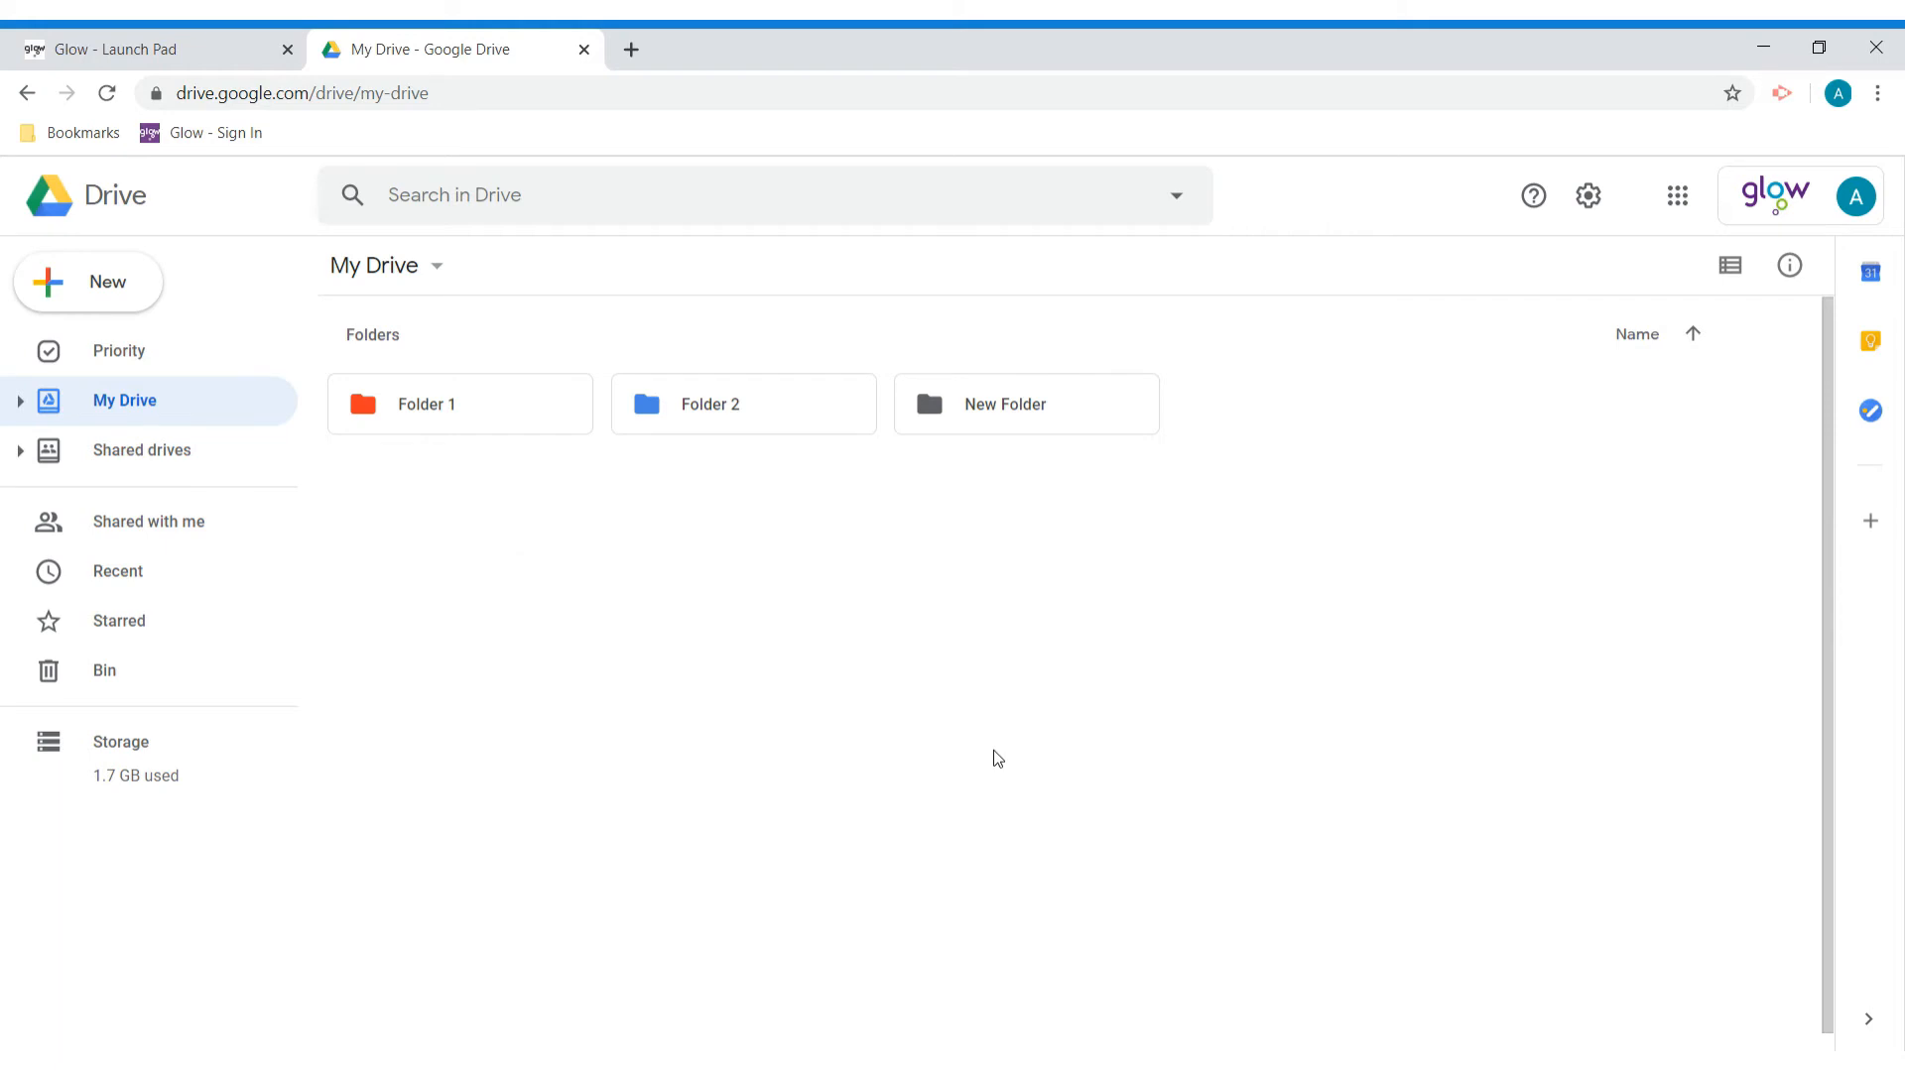
# Create a new blank Google Docs document in My Drive
pyautogui.click(117, 286)
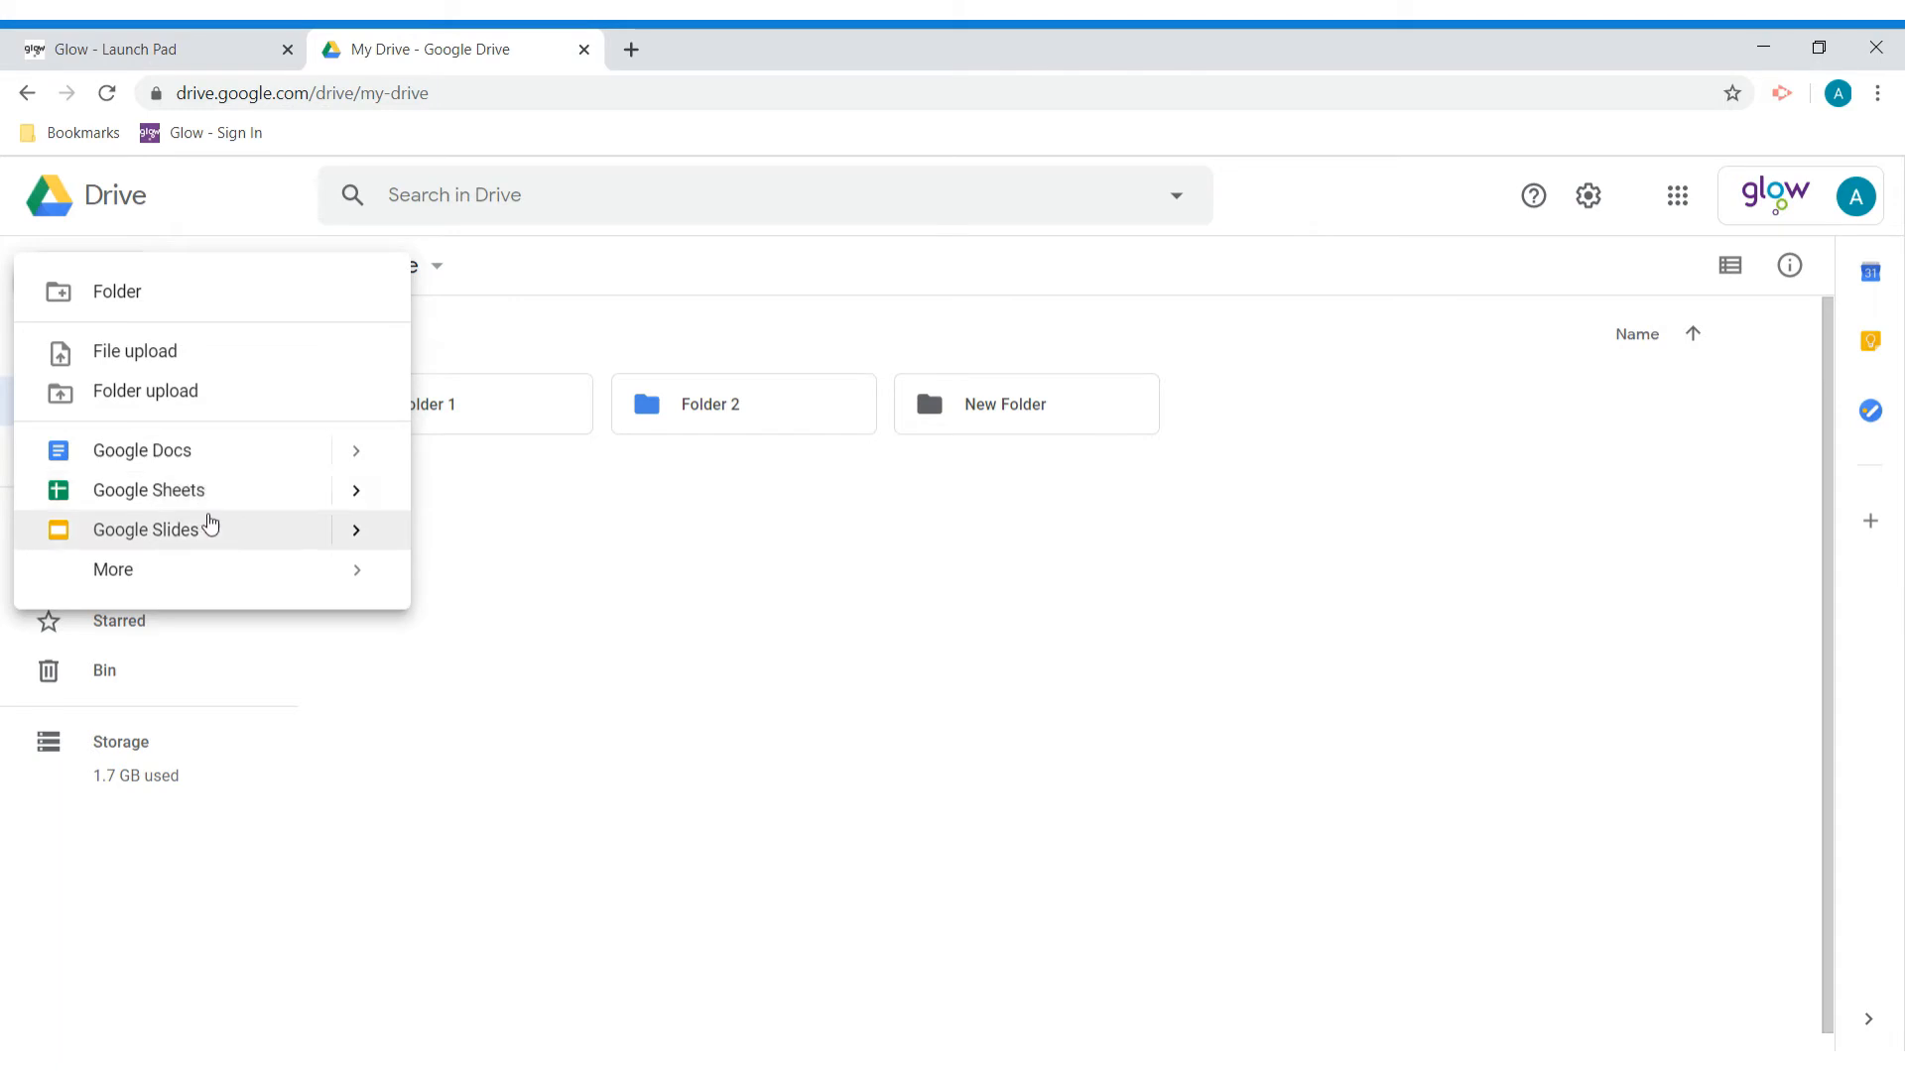
pyautogui.moveTo(219, 576)
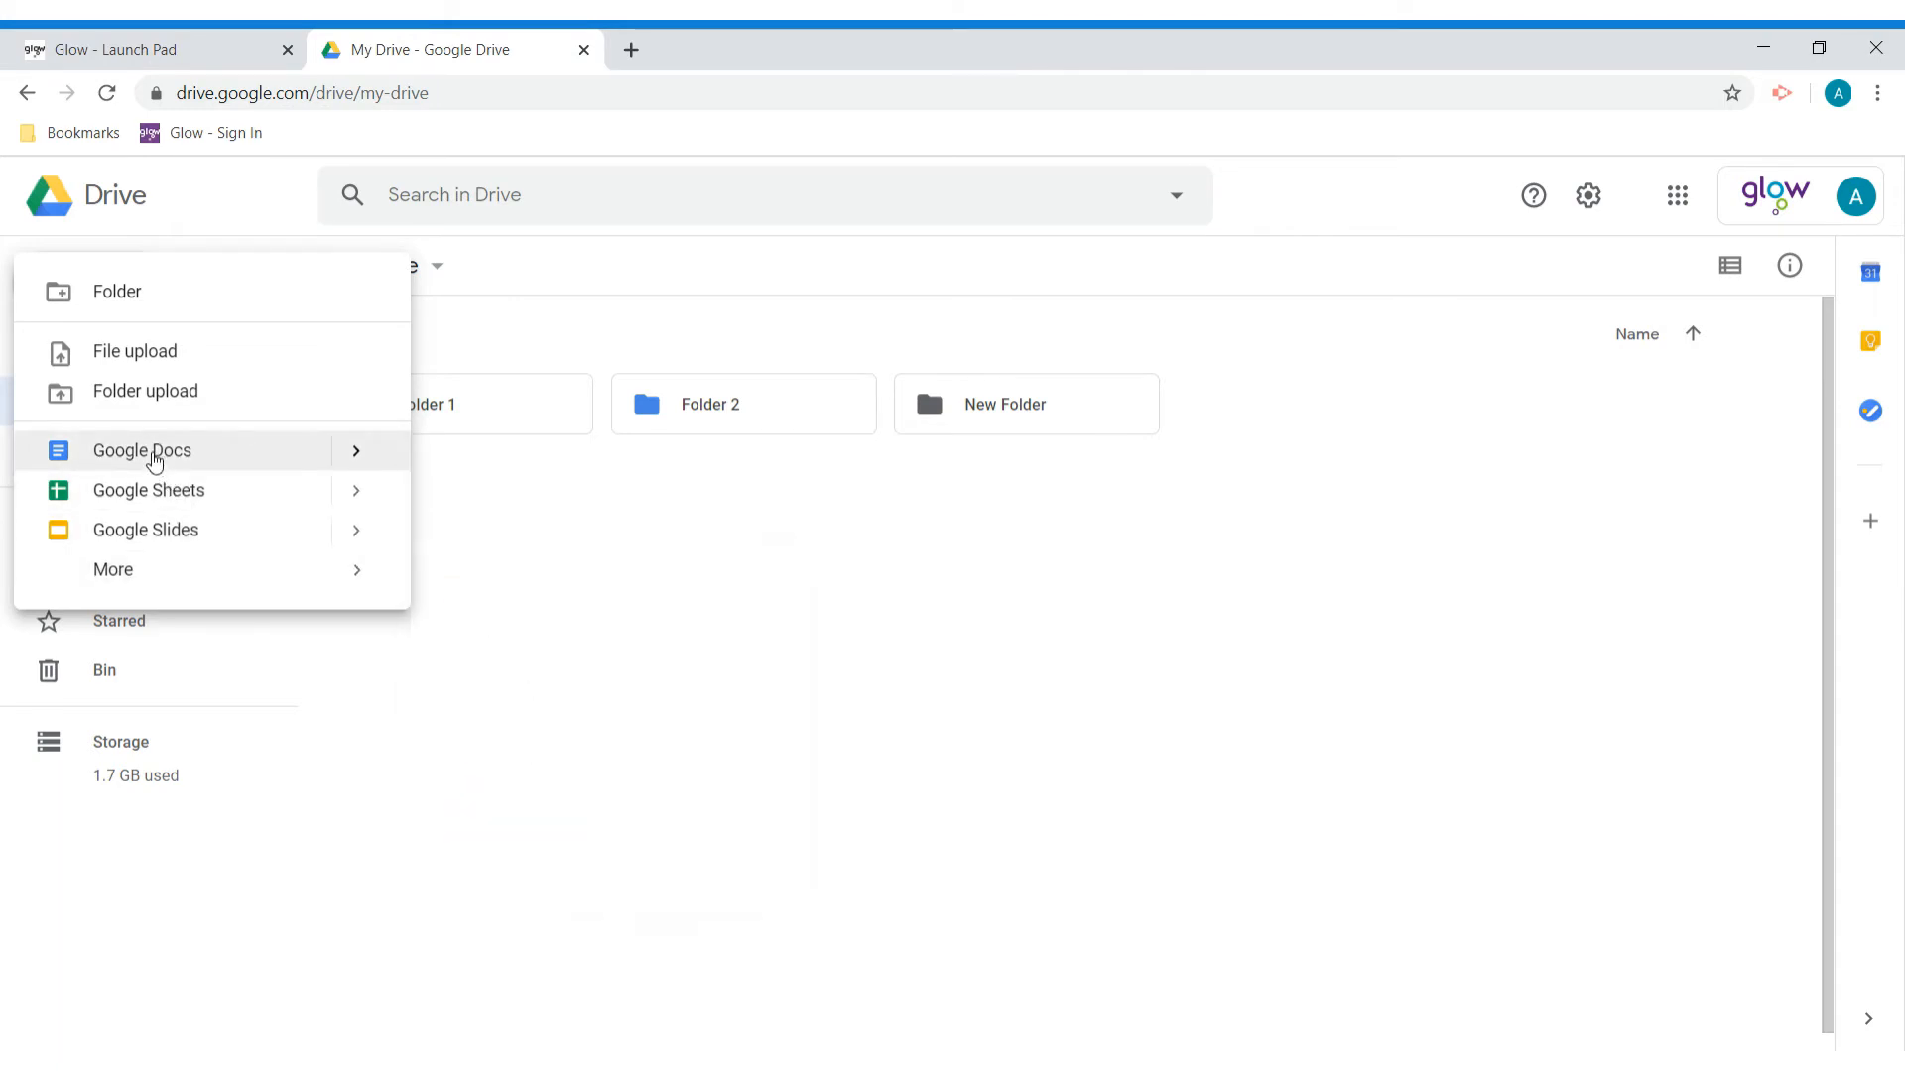
pyautogui.click(148, 455)
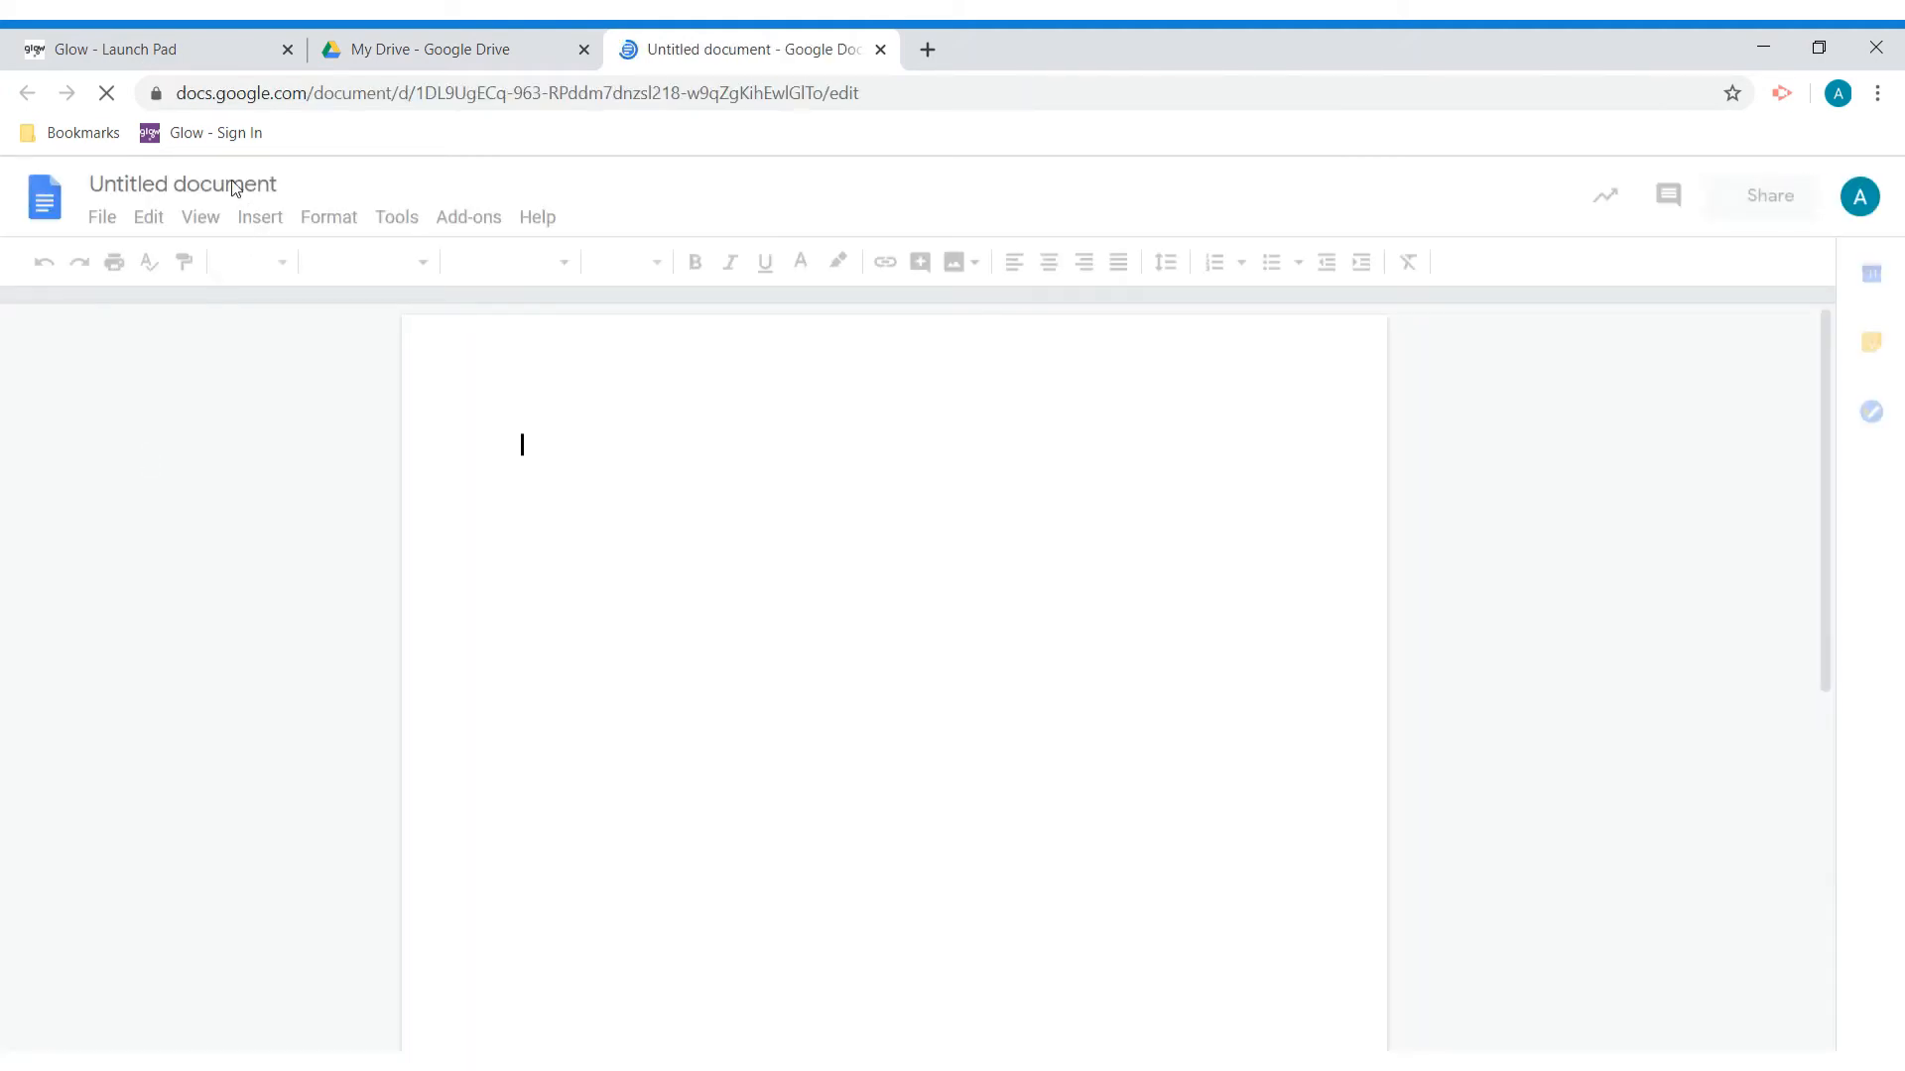
# Rename the untitled document as Tester1 and close it to return to My Drive
pyautogui.click(181, 189)
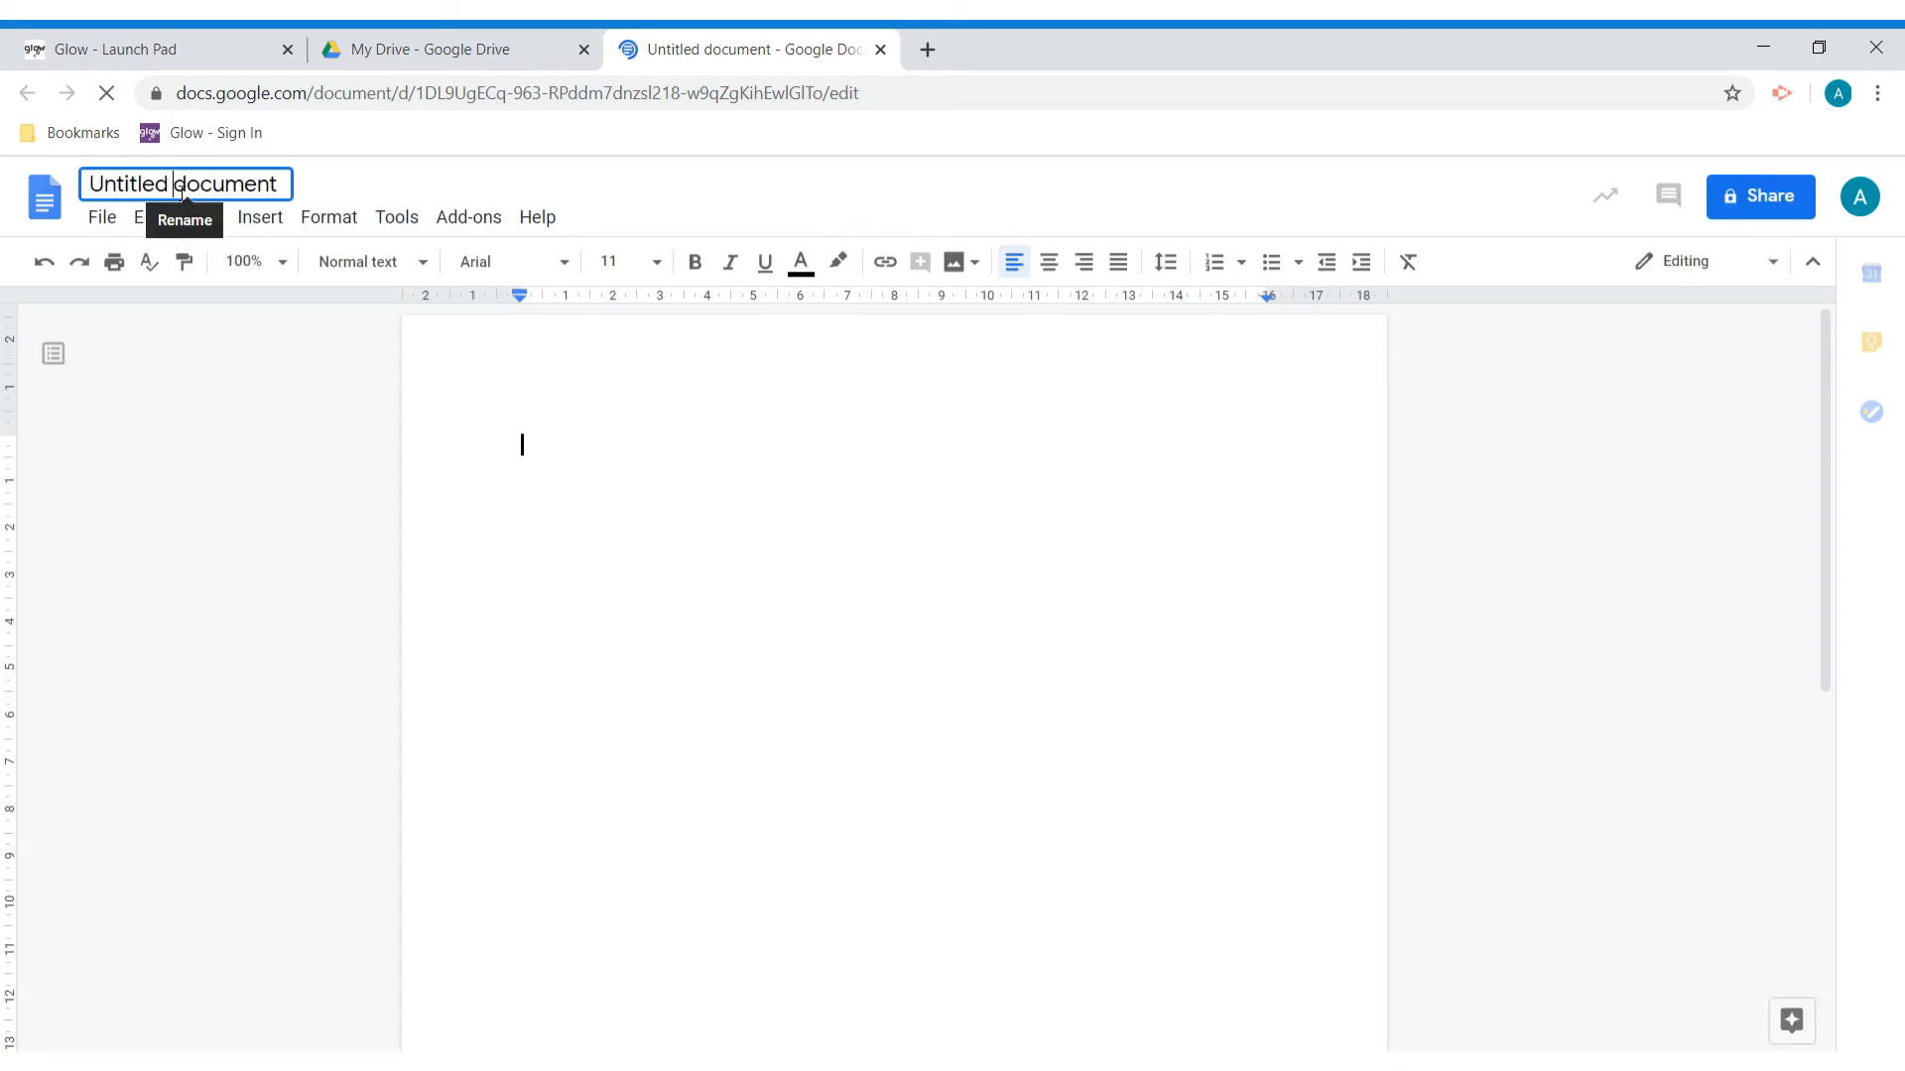
pyautogui.click(176, 189)
pyautogui.write('Tester1')
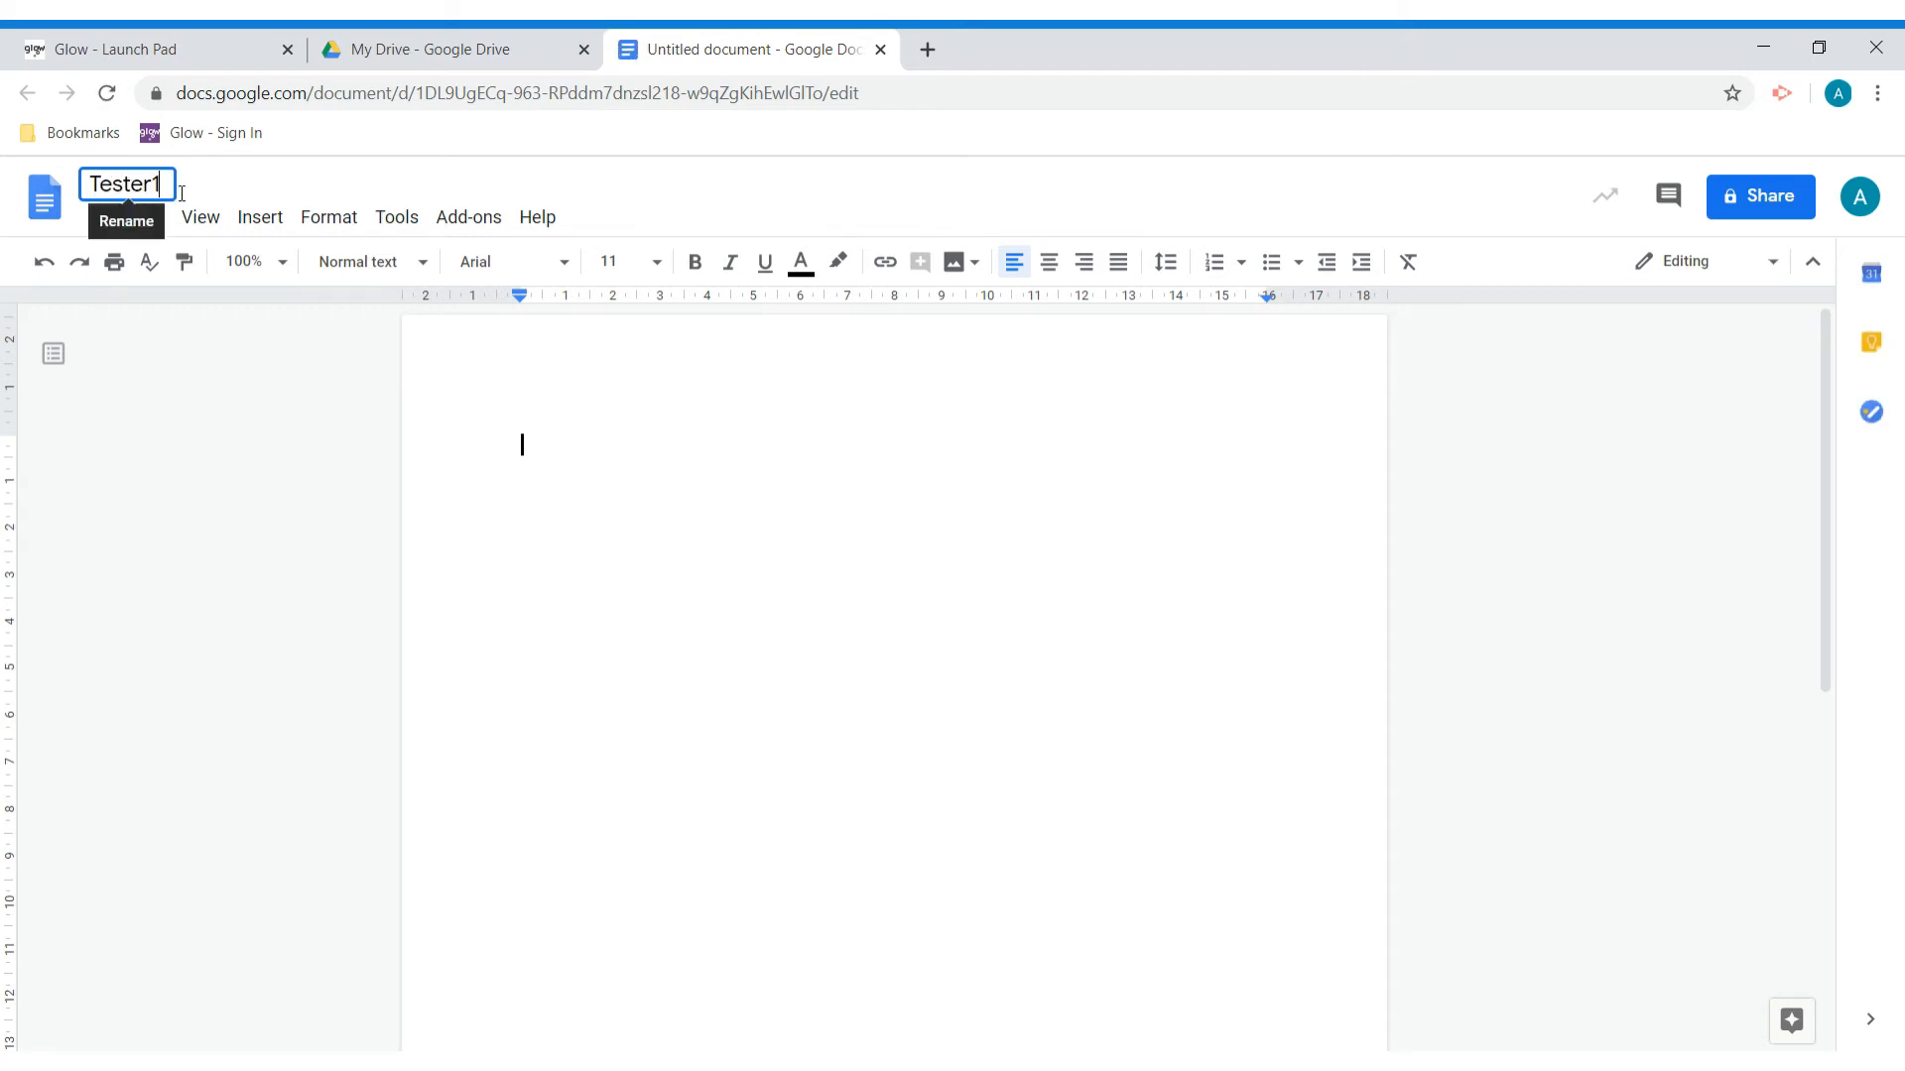
pyautogui.click(634, 455)
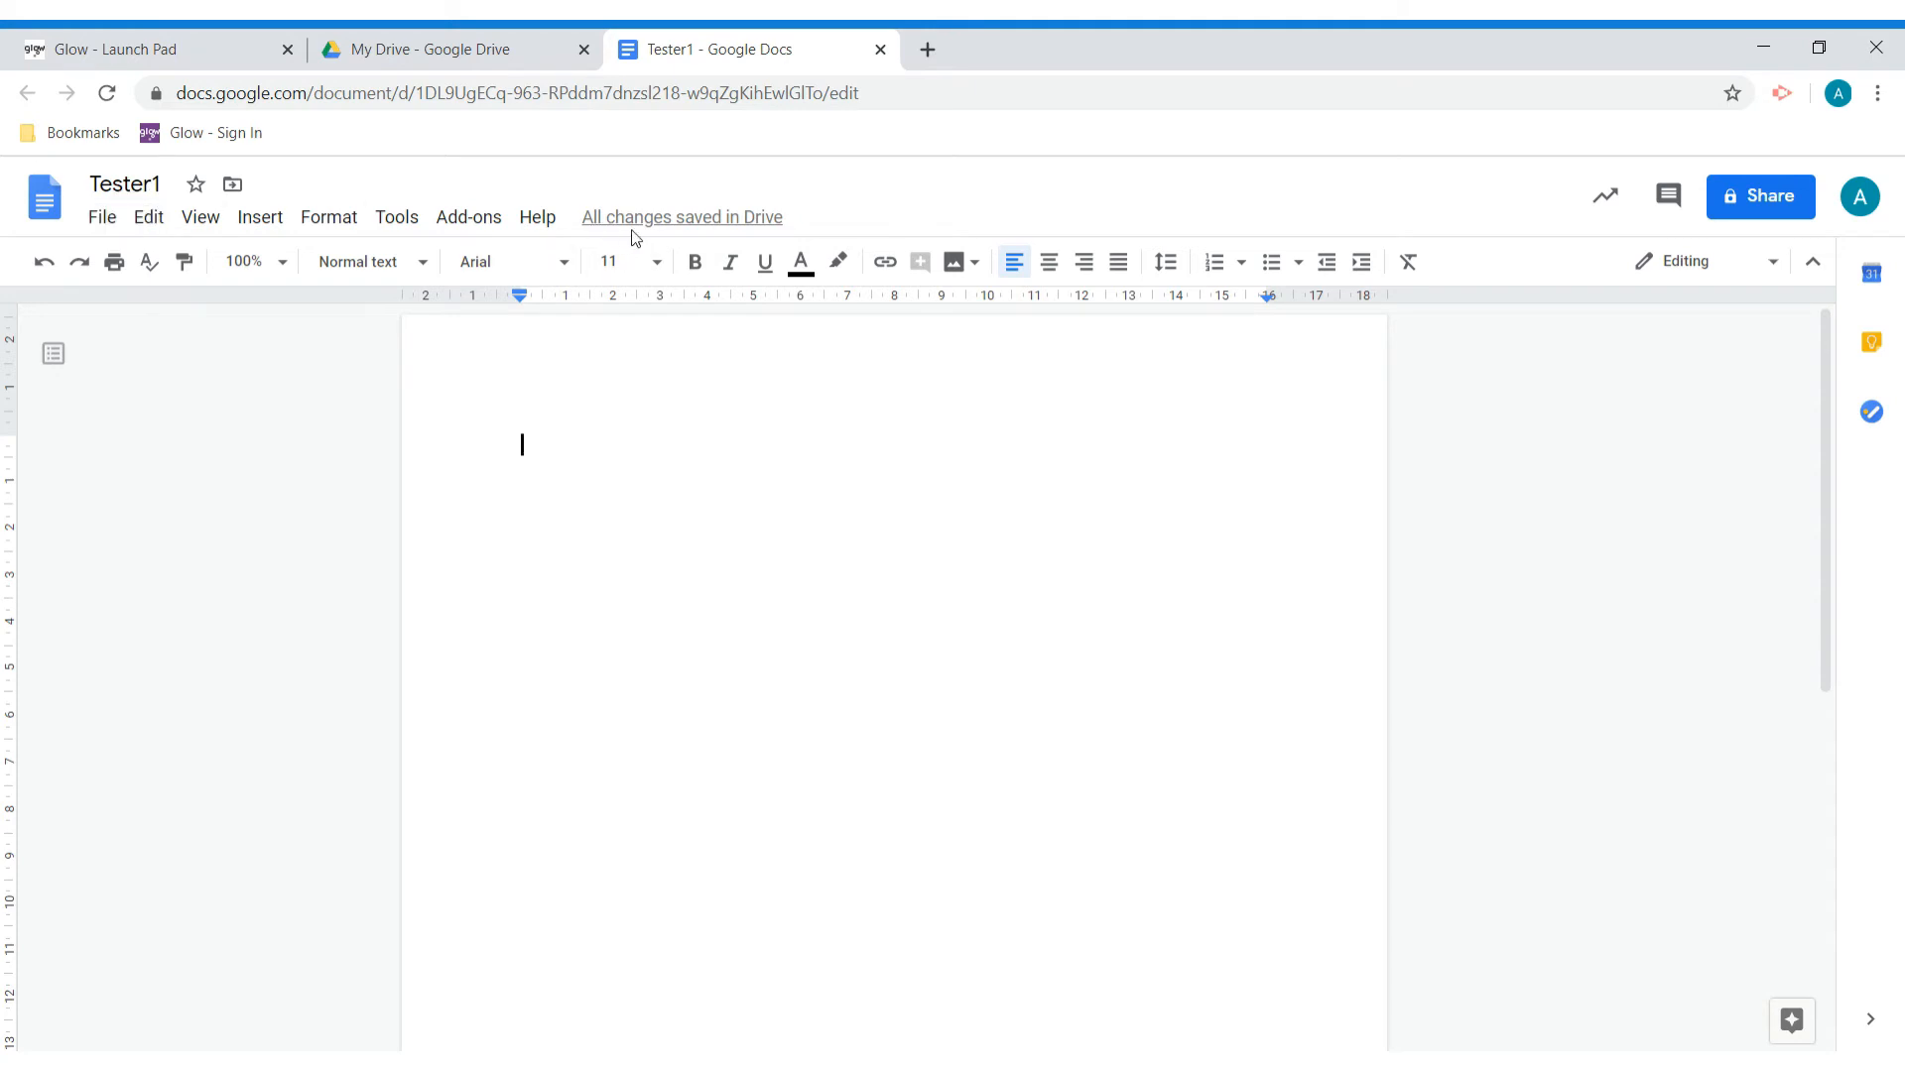
pyautogui.click(880, 50)
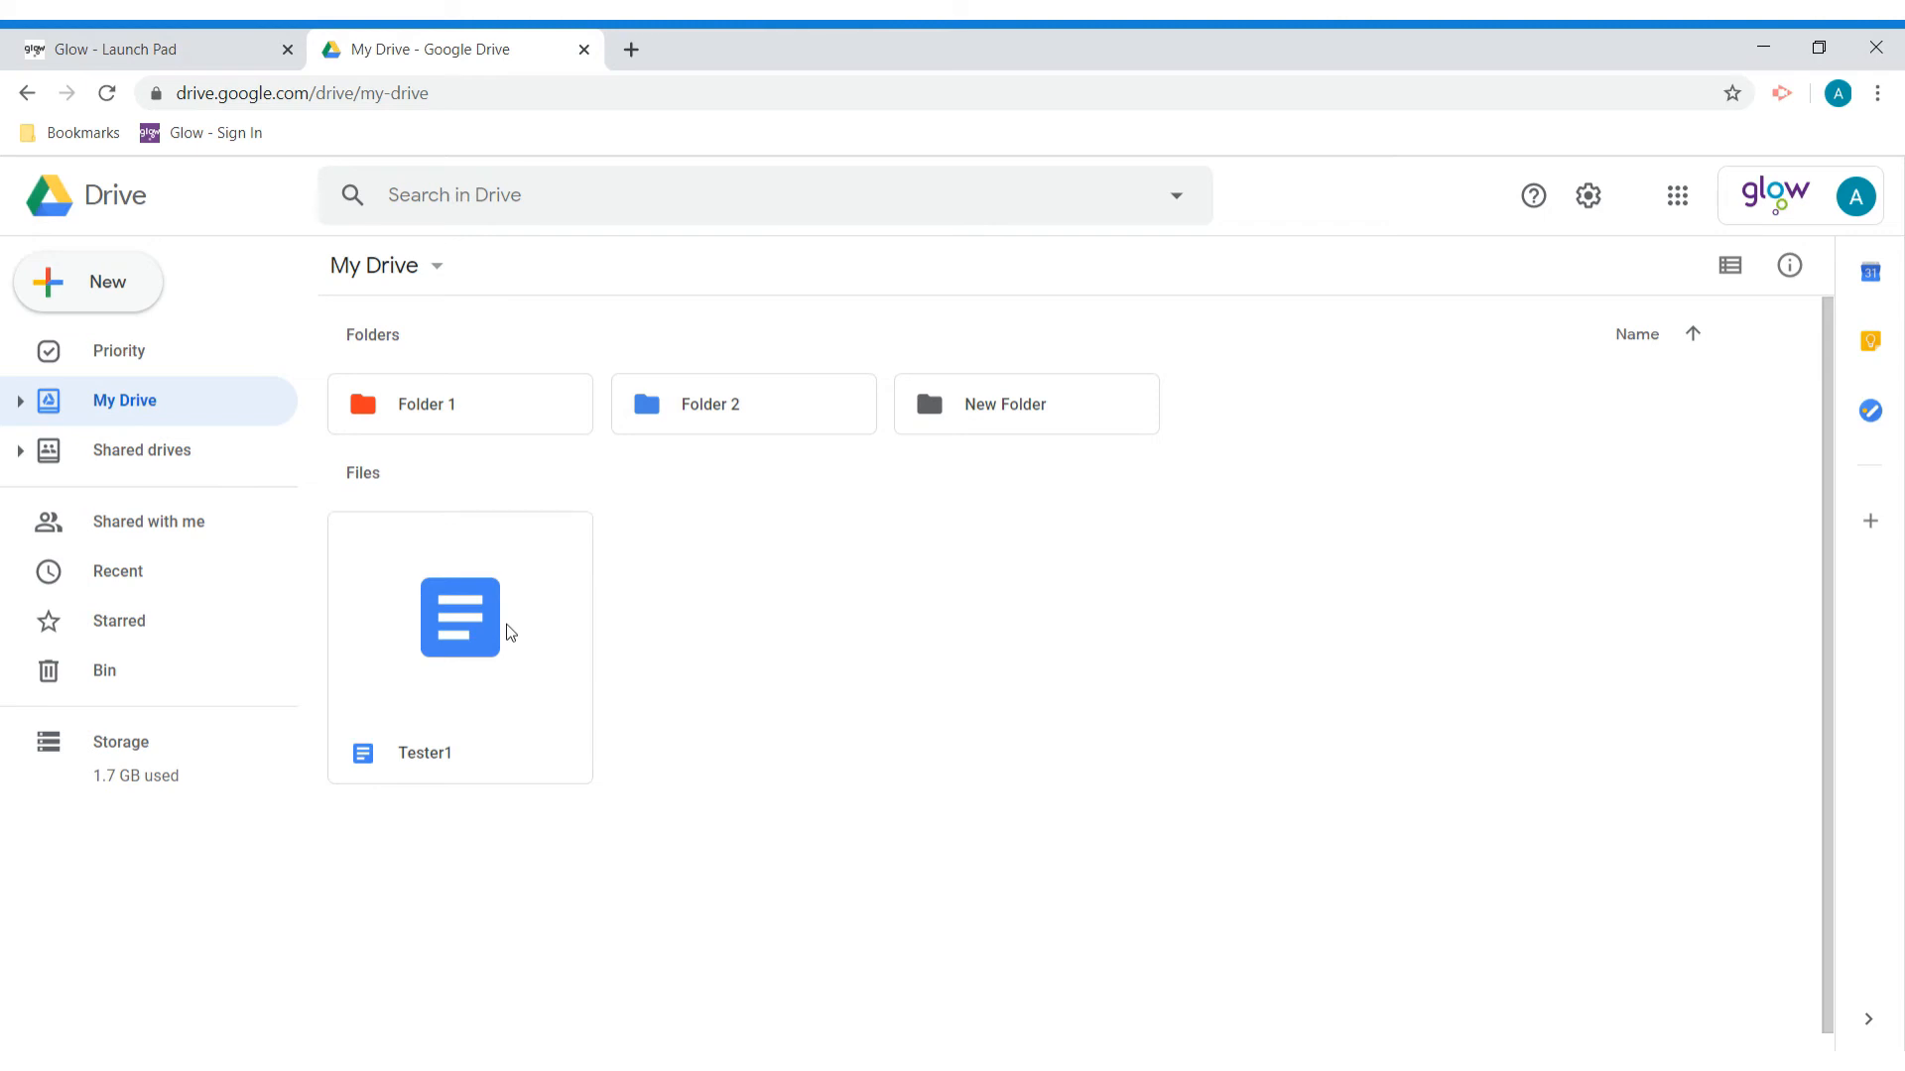
# Search Drive for "tester1" and return to the My Drive view
pyautogui.click(517, 208)
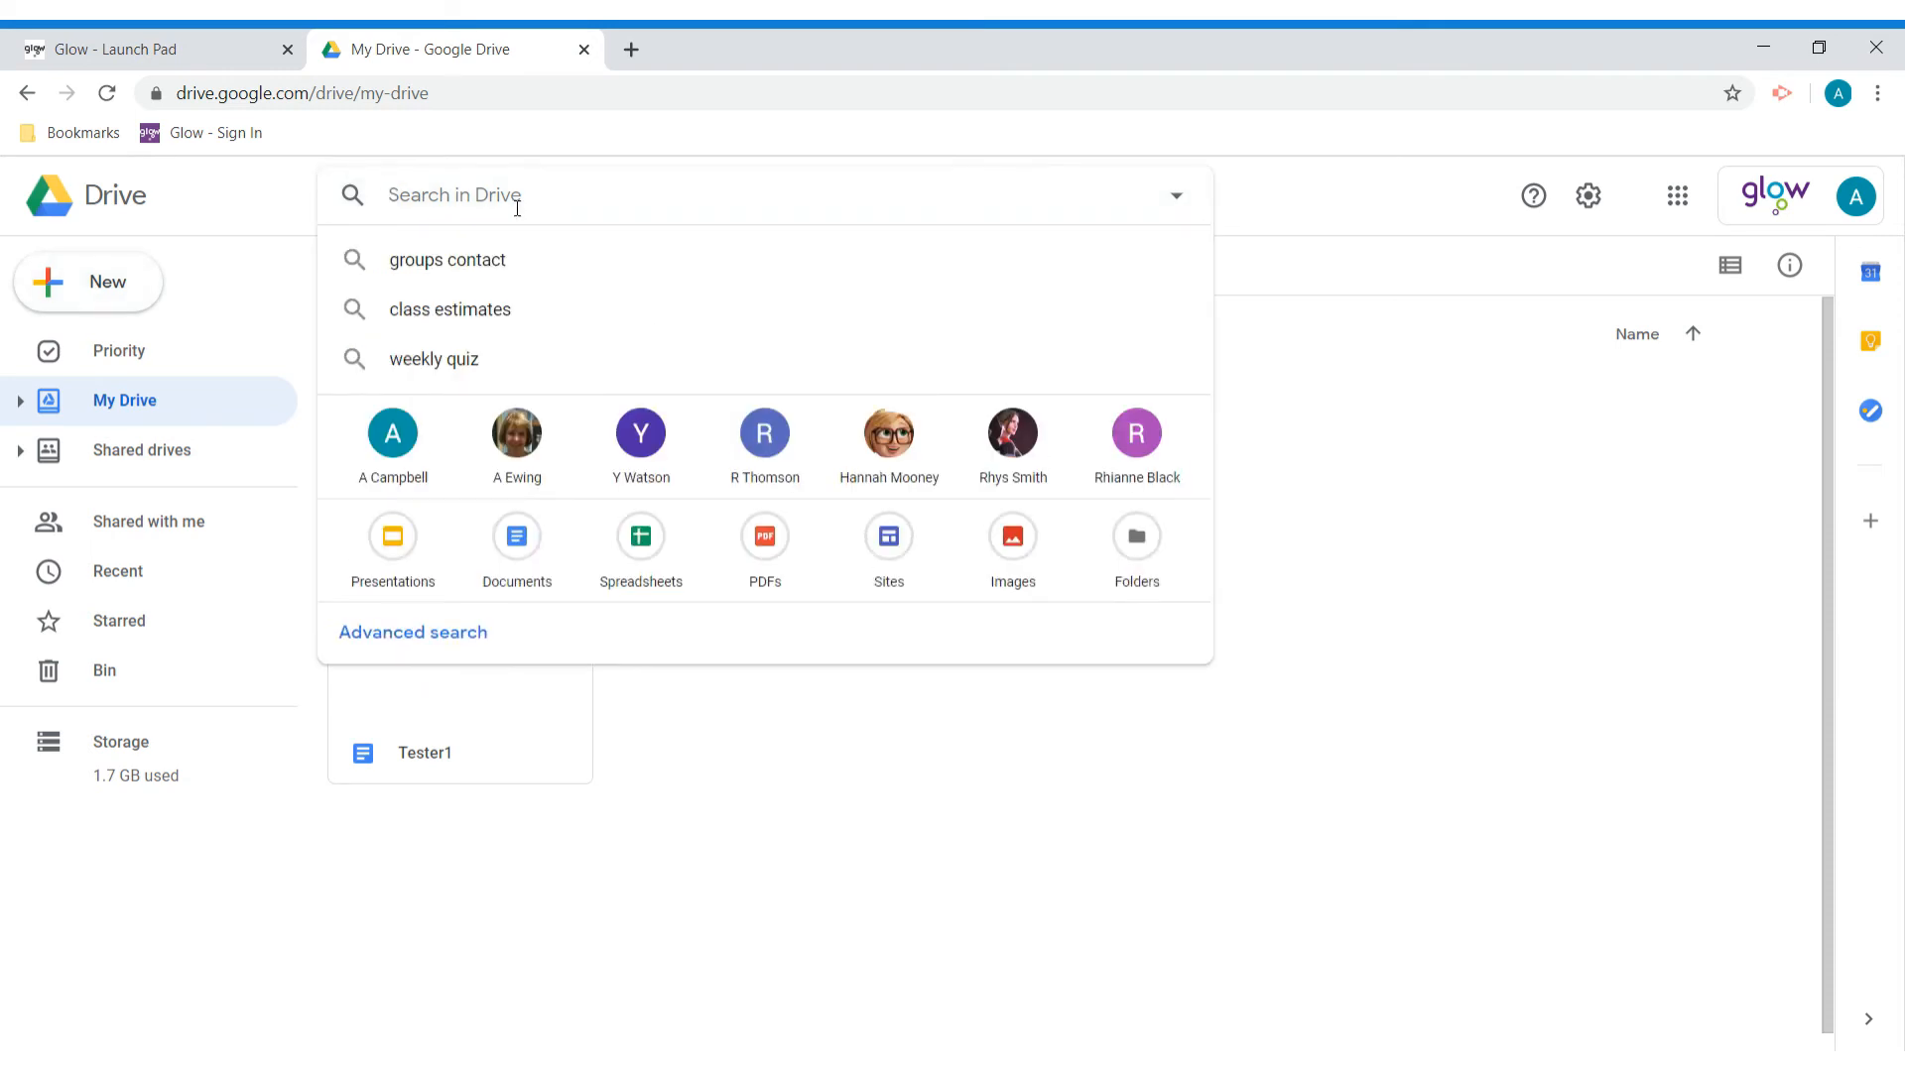
pyautogui.write('tester1')
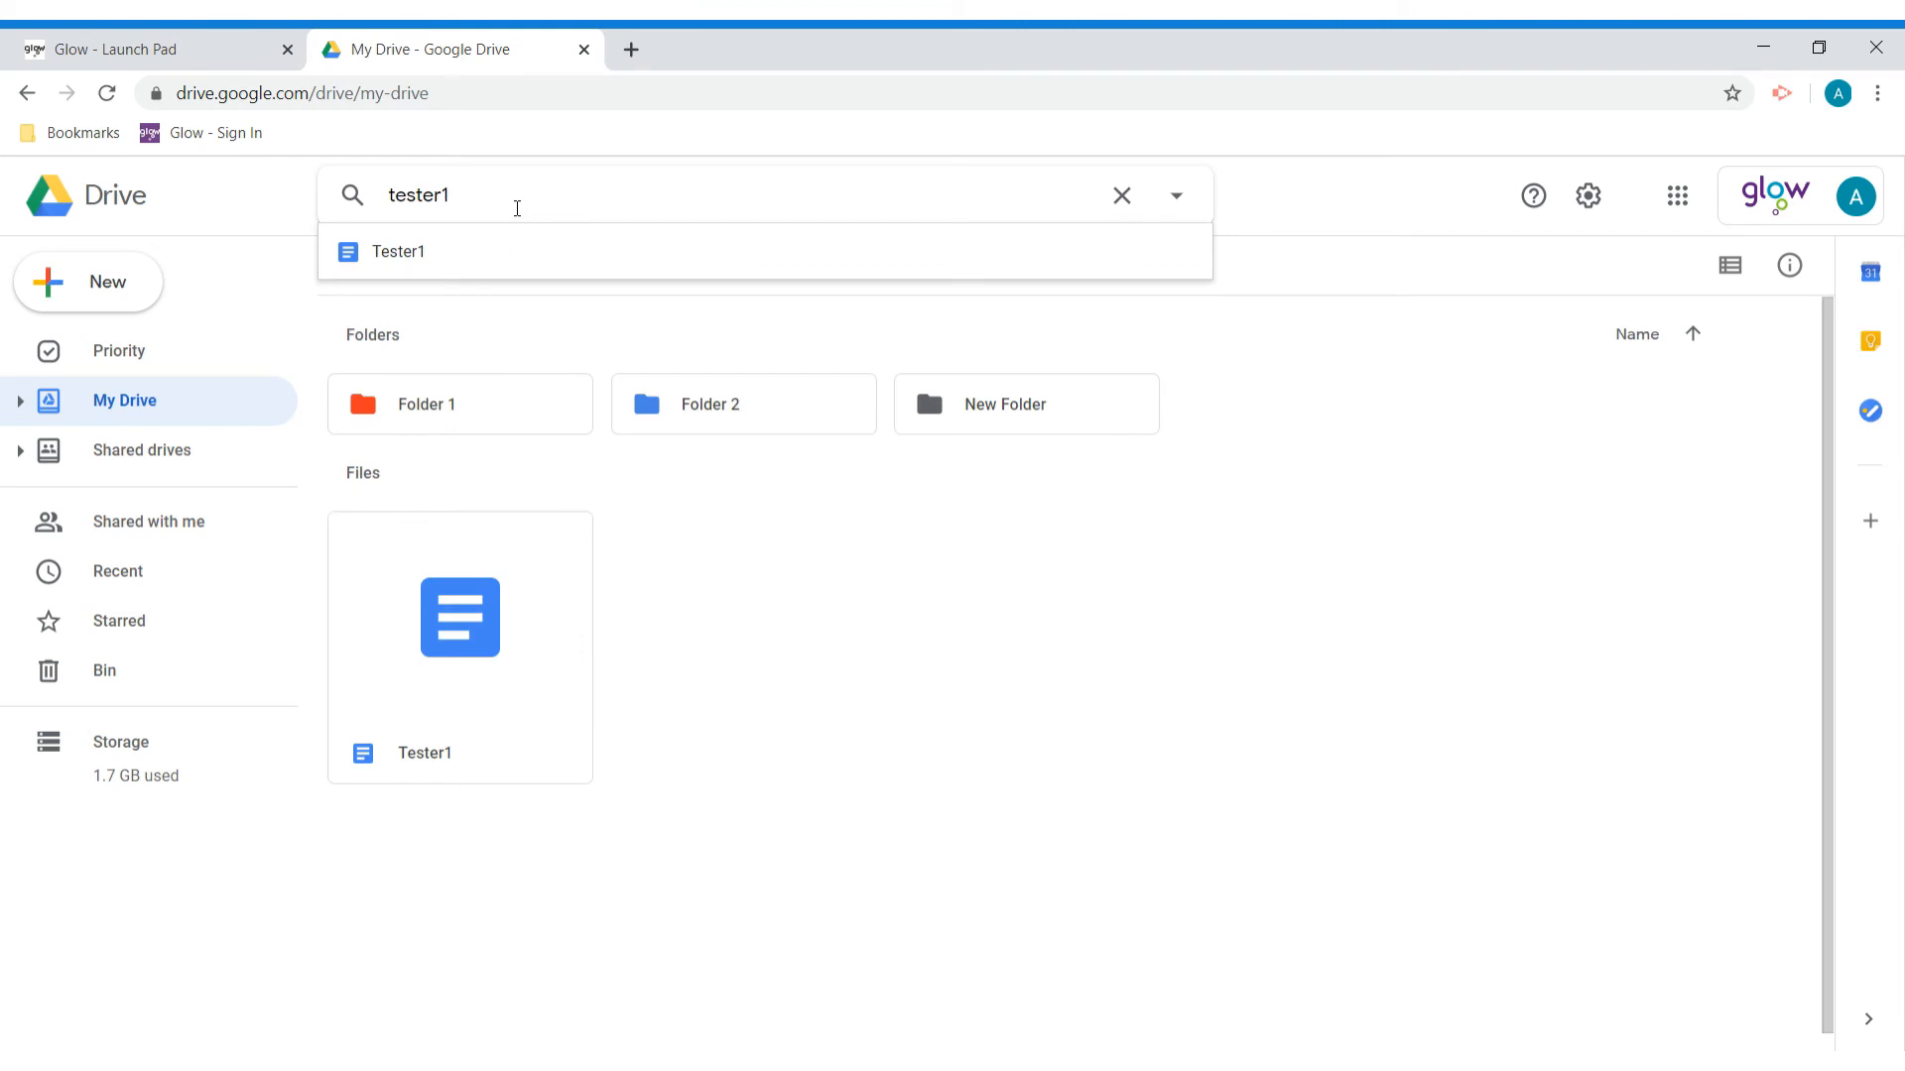
pyautogui.press('Return')
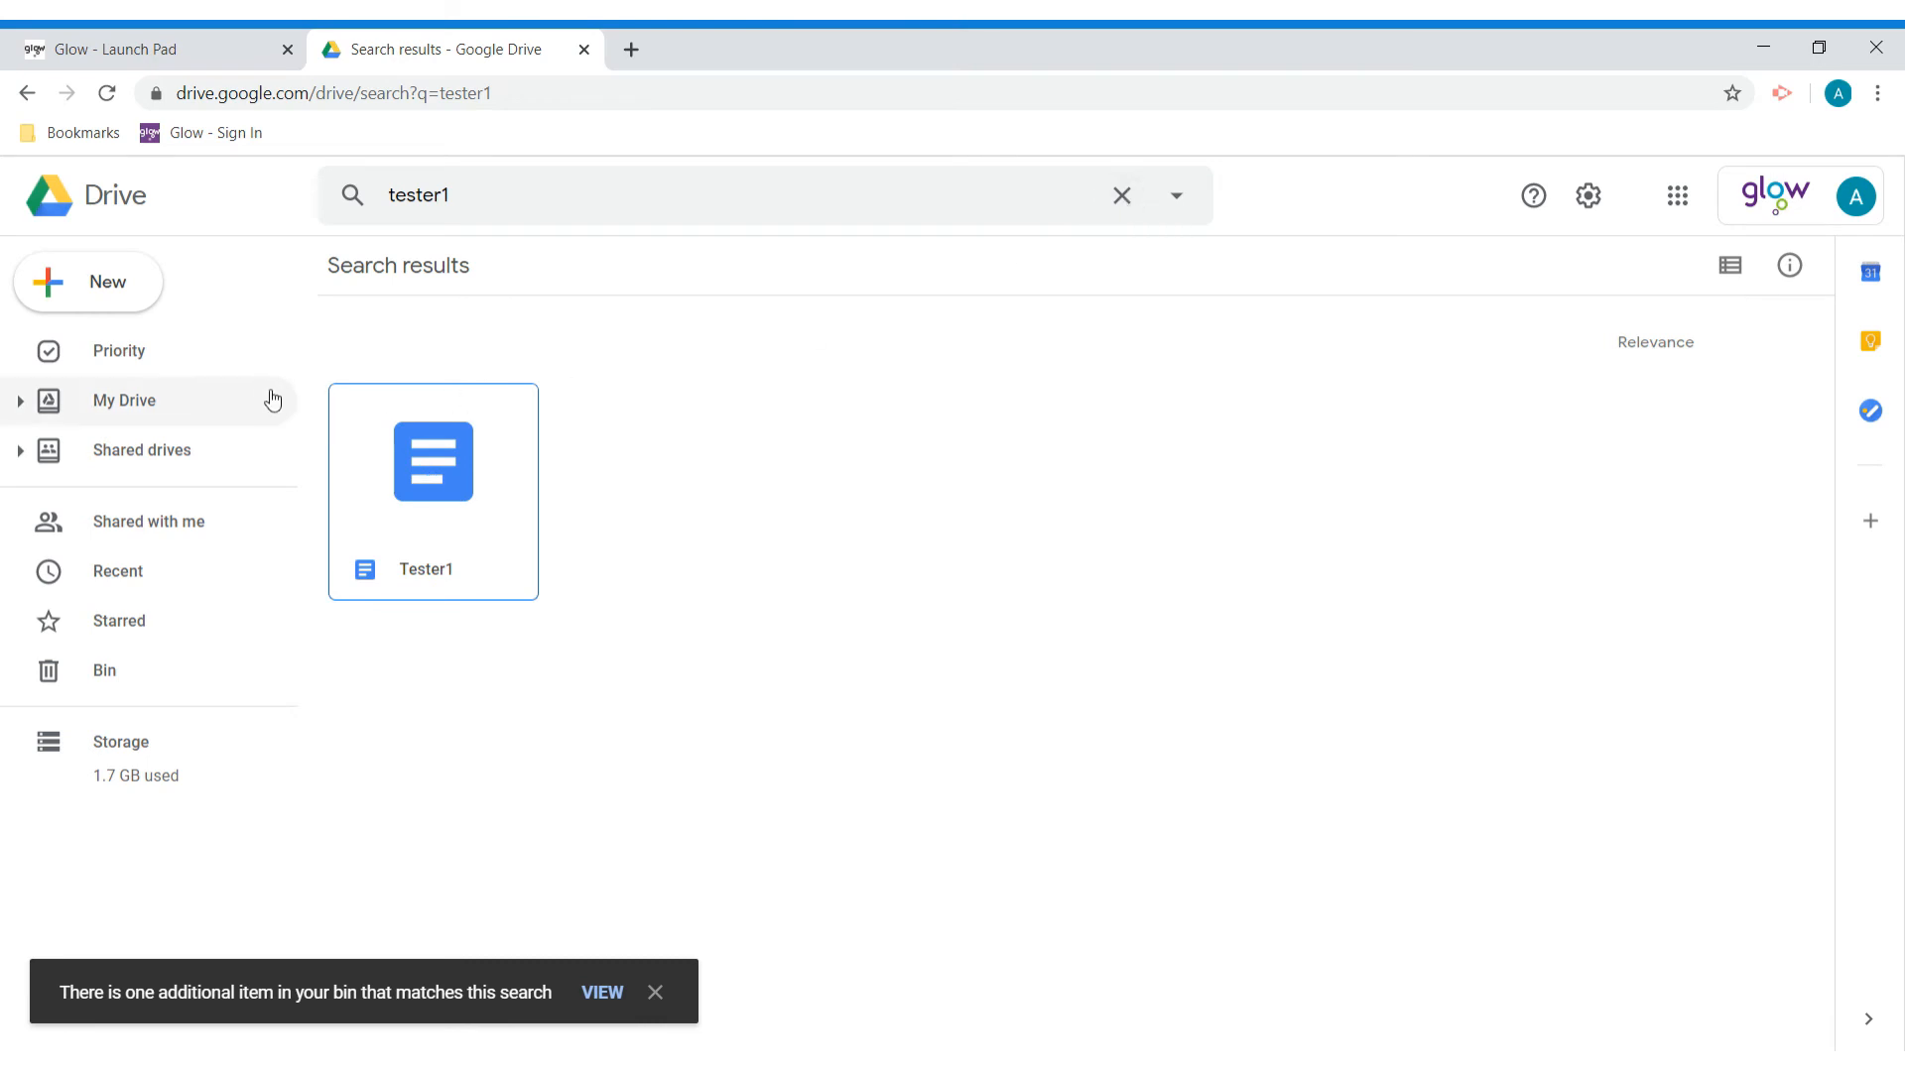
pyautogui.click(186, 402)
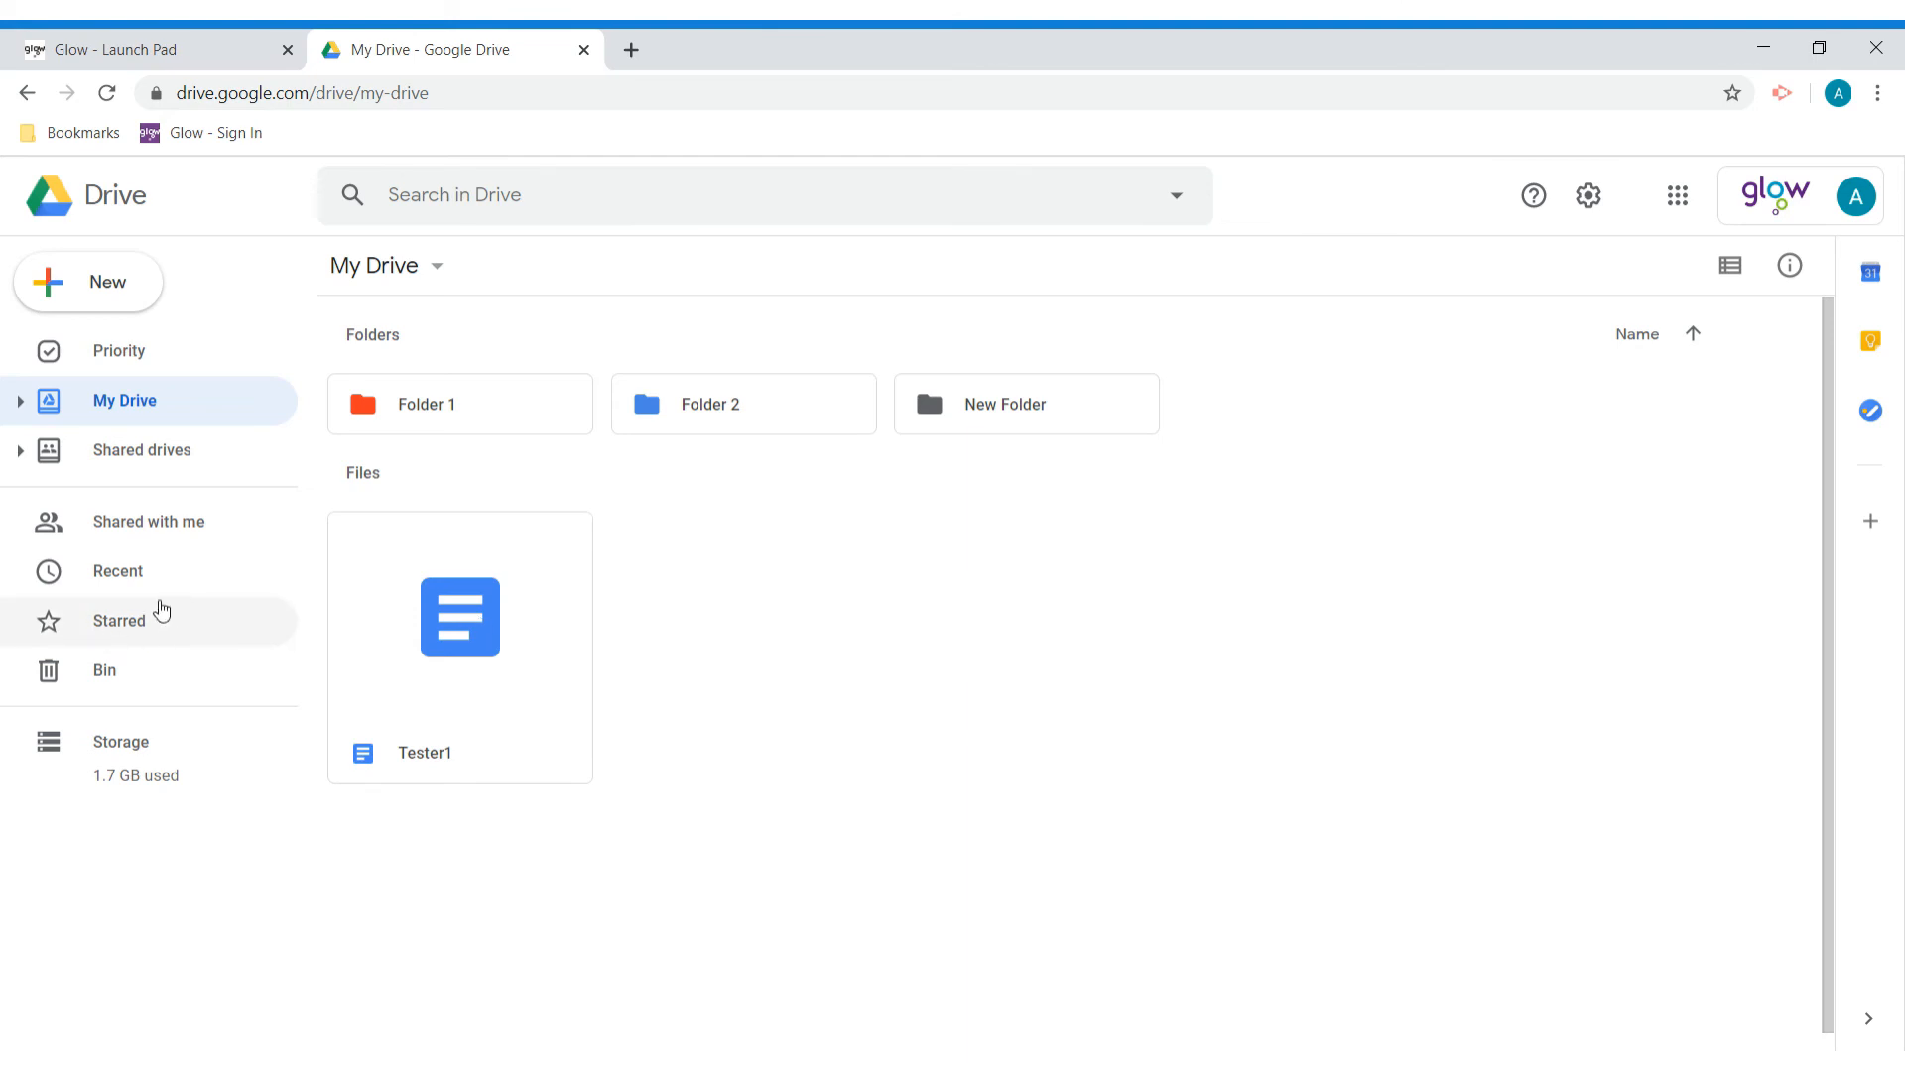
# Add the Tester1 document to Starred, and check the starred files before returning to My Drive
pyautogui.rightClick(452, 617)
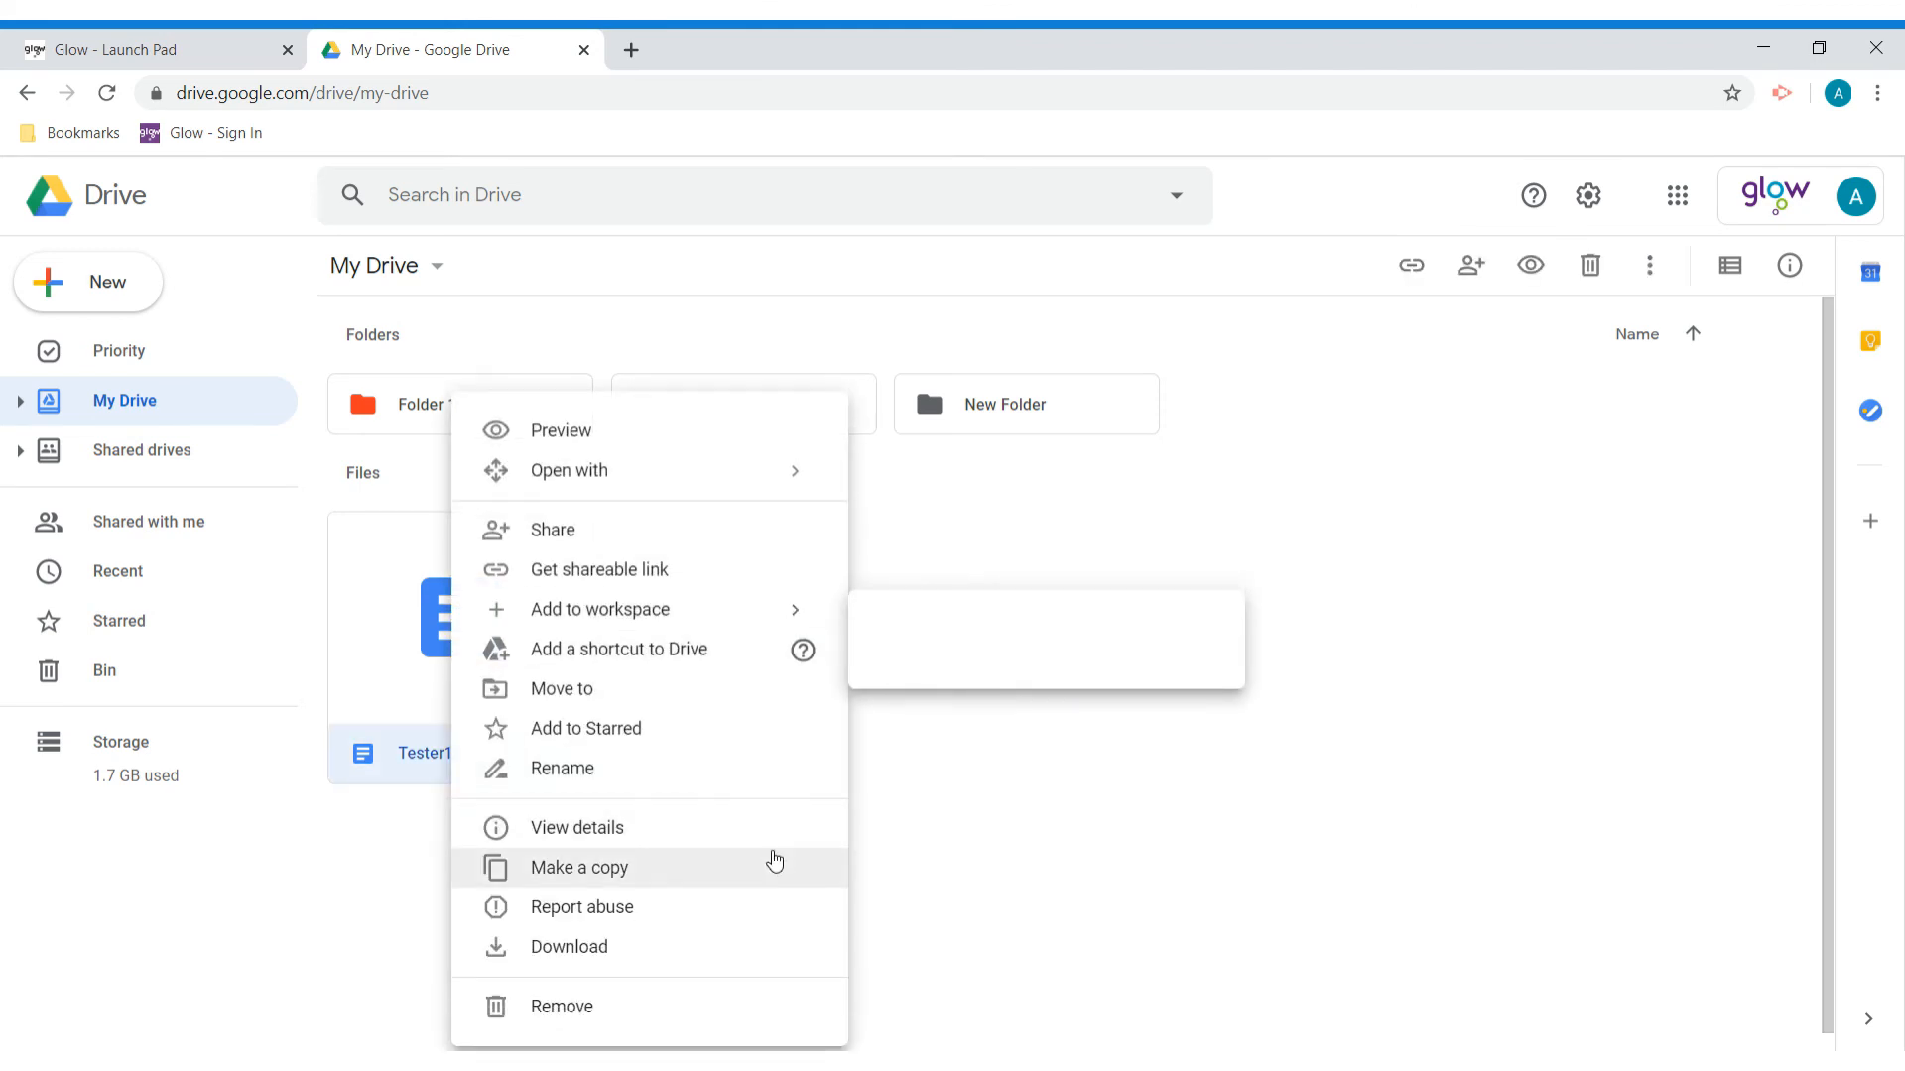
pyautogui.click(724, 730)
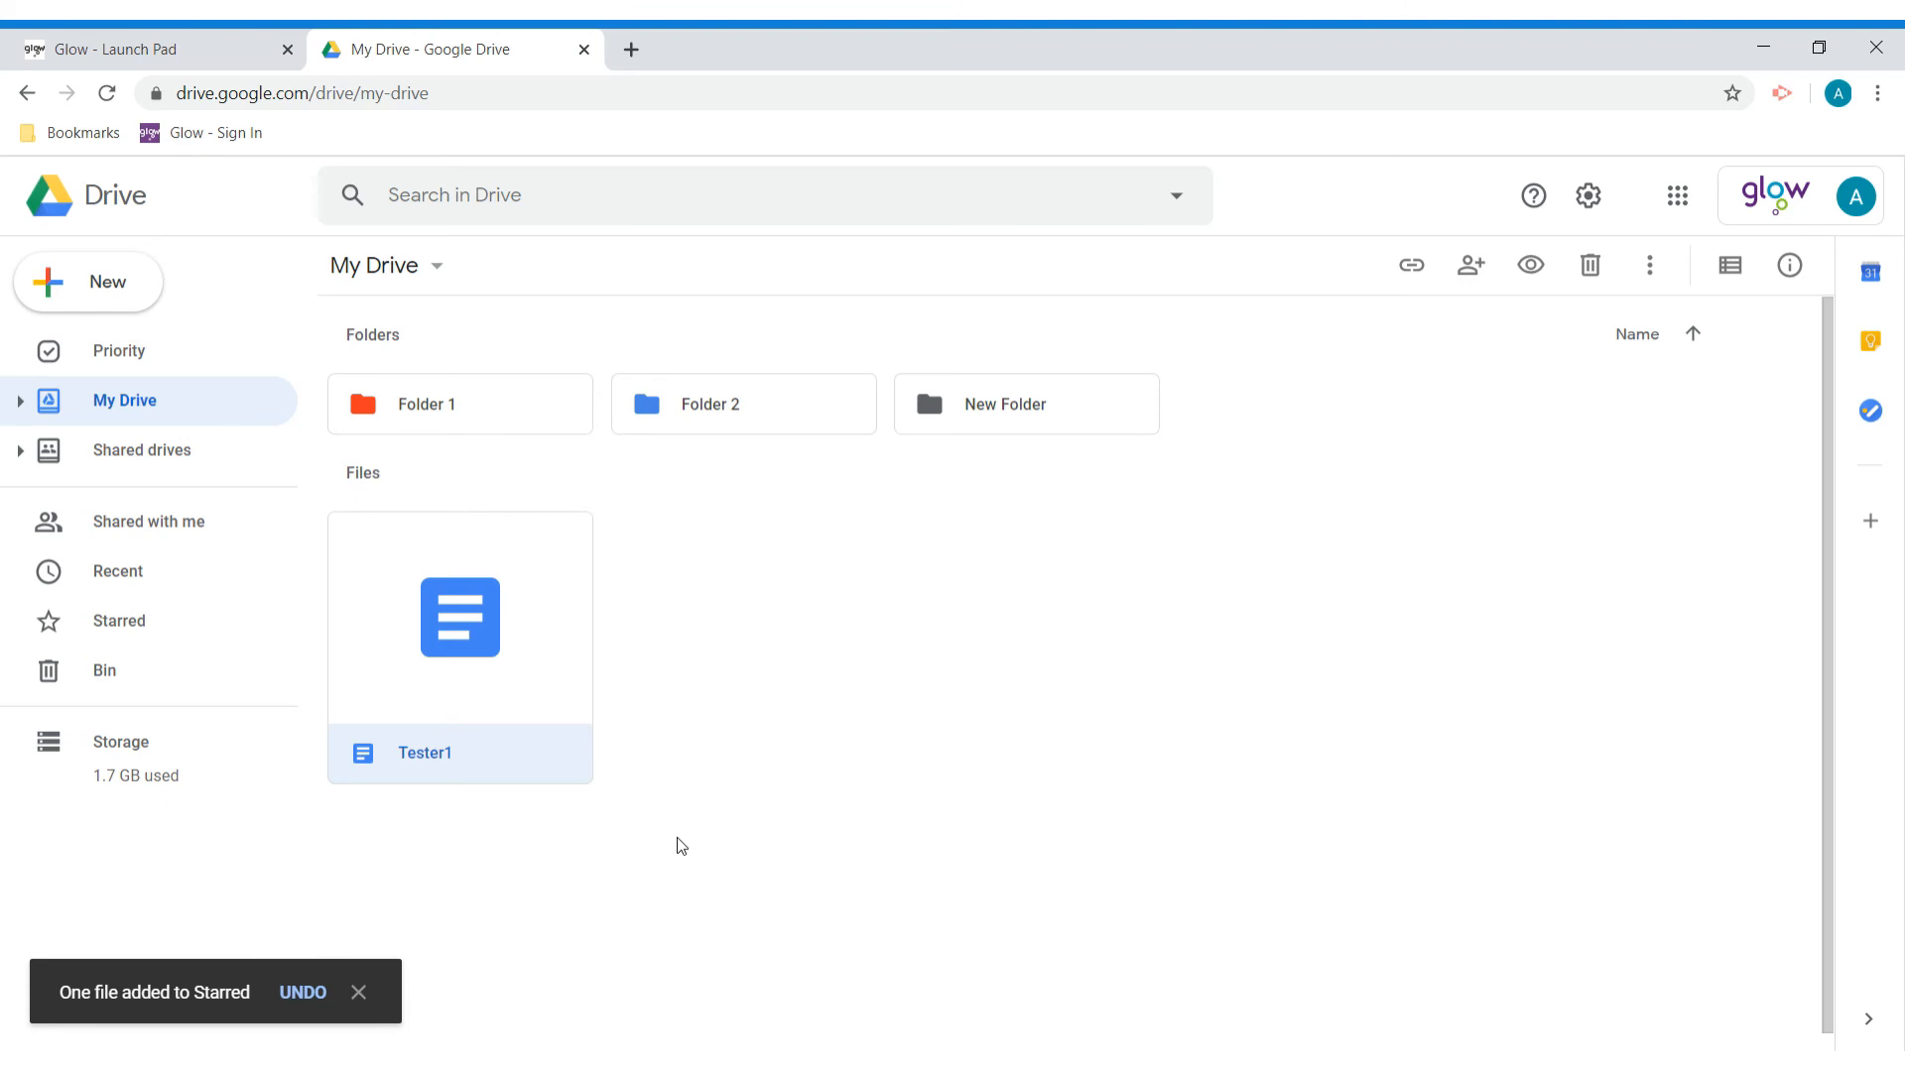
pyautogui.click(188, 623)
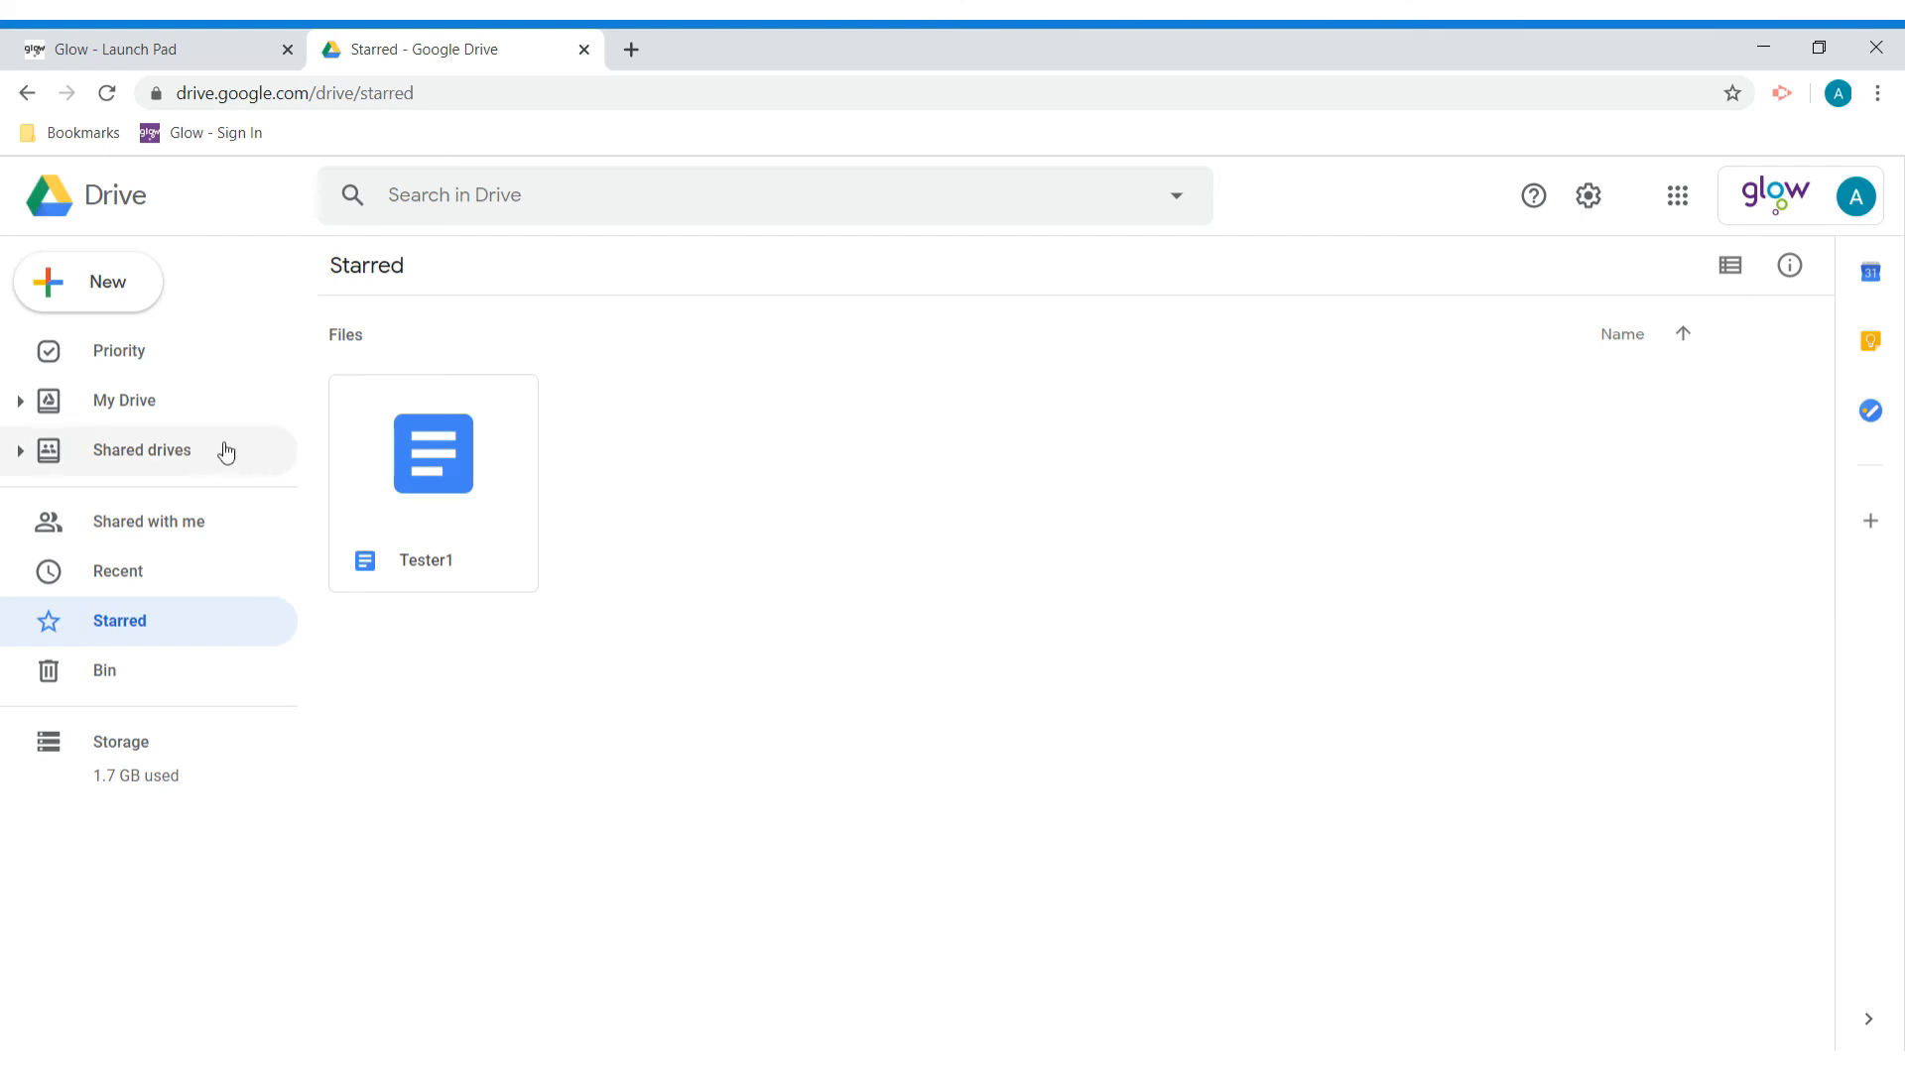
pyautogui.click(181, 421)
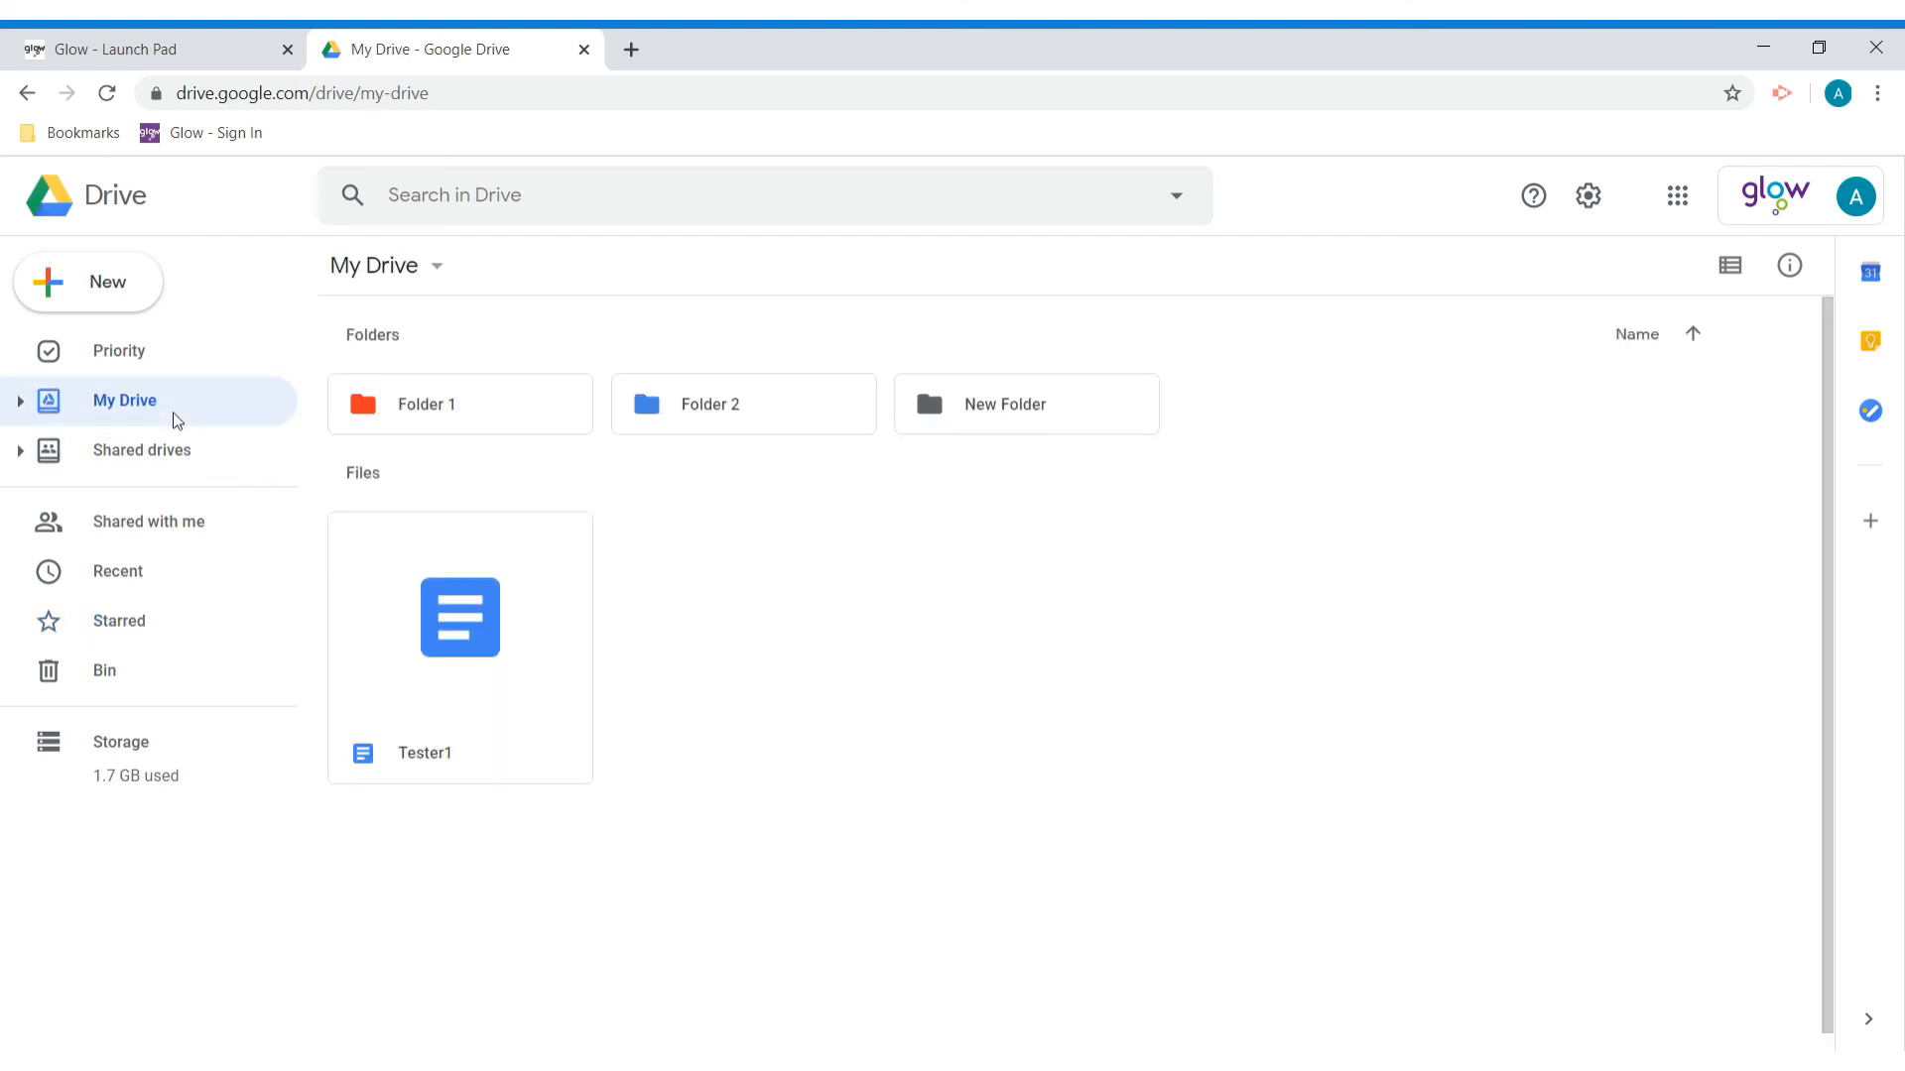
pyautogui.click(459, 598)
pyautogui.moveTo(428, 596); pyautogui.dragTo(402, 424)
pyautogui.moveTo(371, 394); pyautogui.dragTo(361, 394)
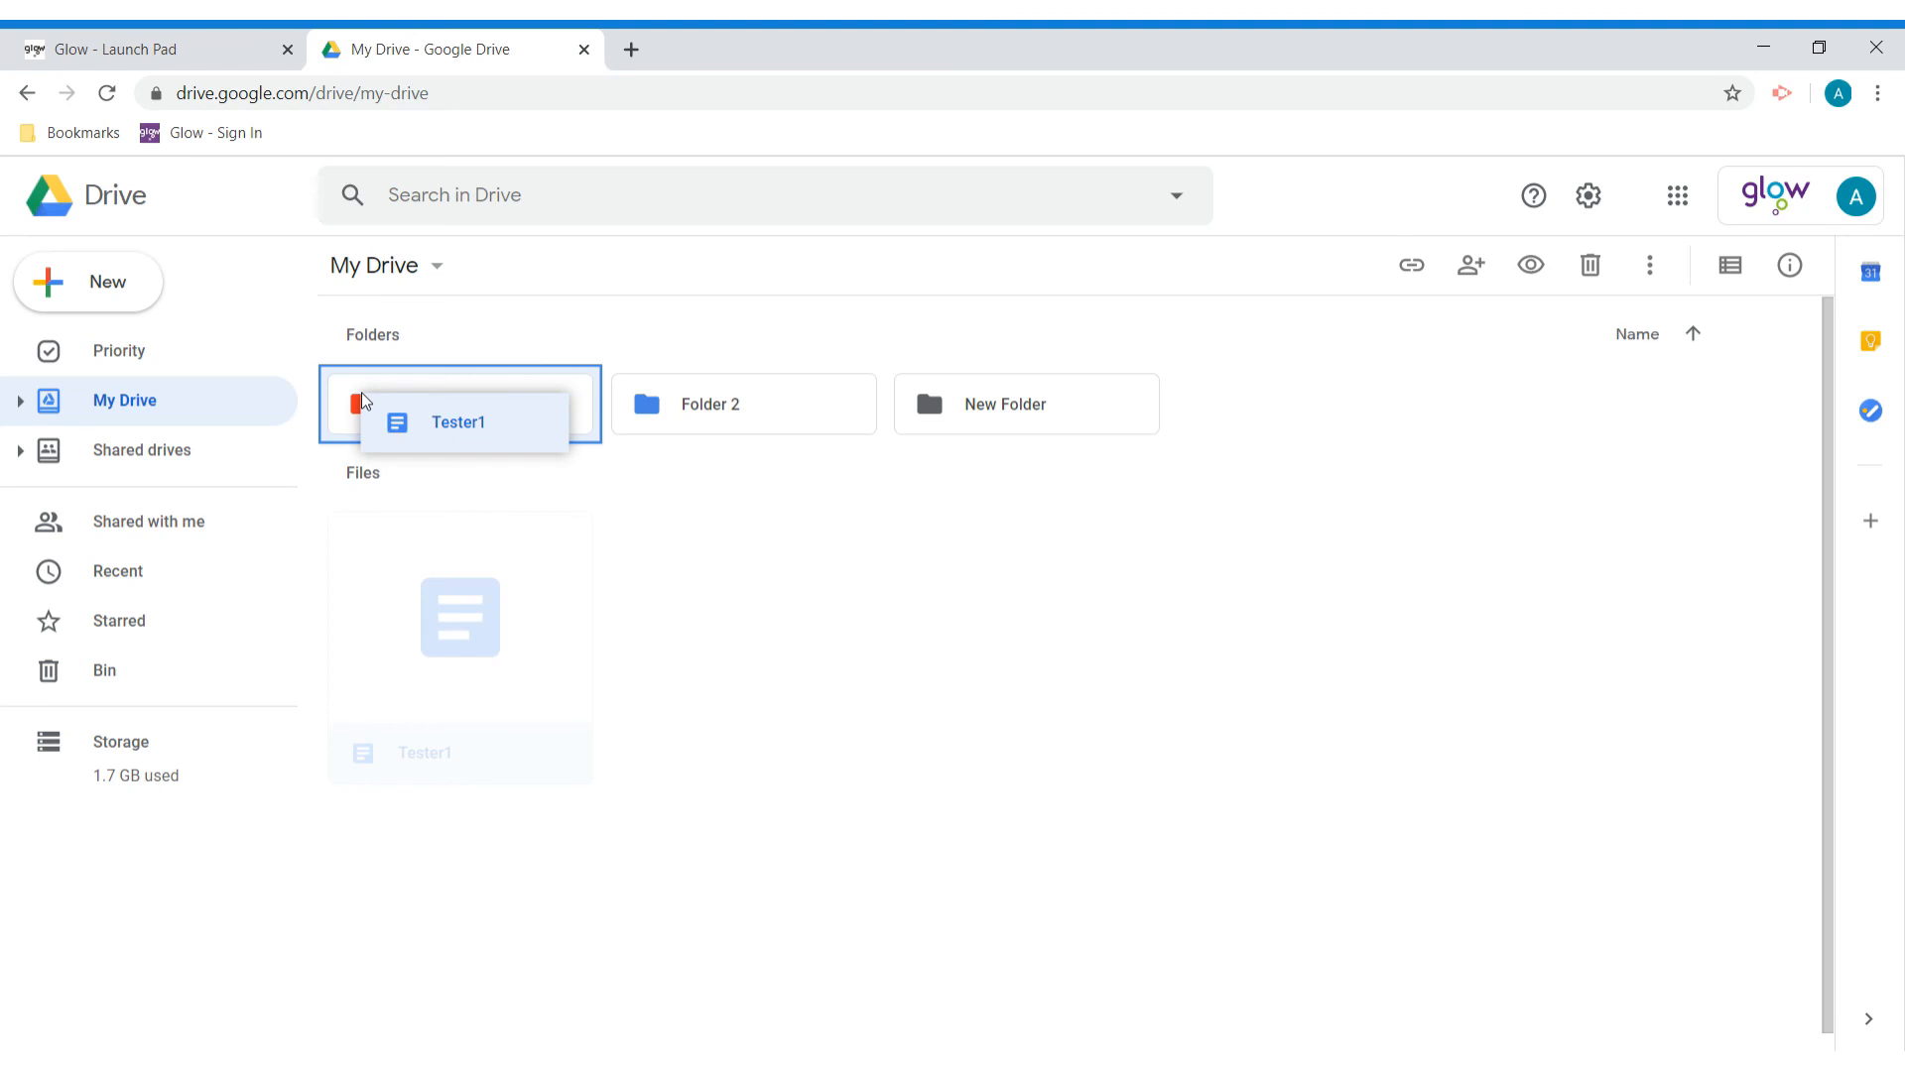
pyautogui.moveTo(361, 394); pyautogui.dragTo(442, 585)
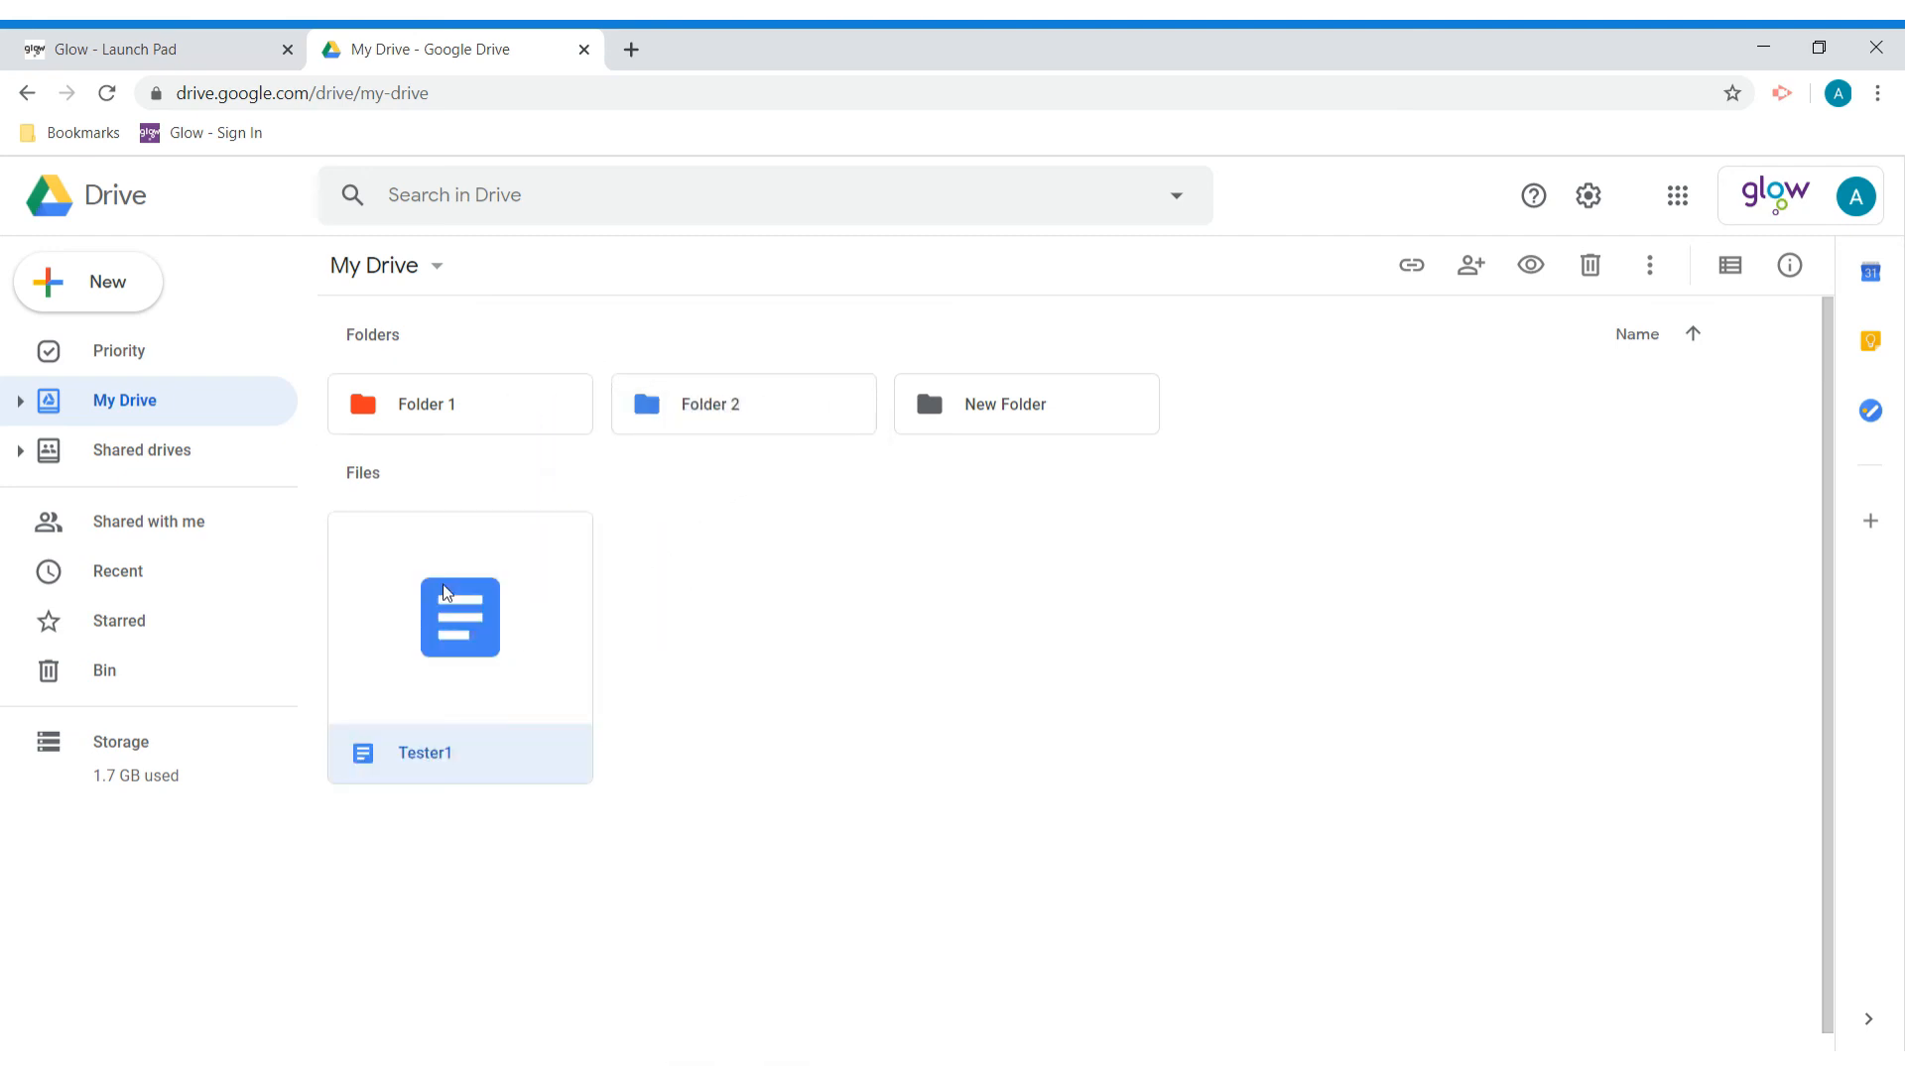
# Move the Tester1 document into Folder 1, and check that folder's contents before returning to My Drive
pyautogui.rightClick(442, 586)
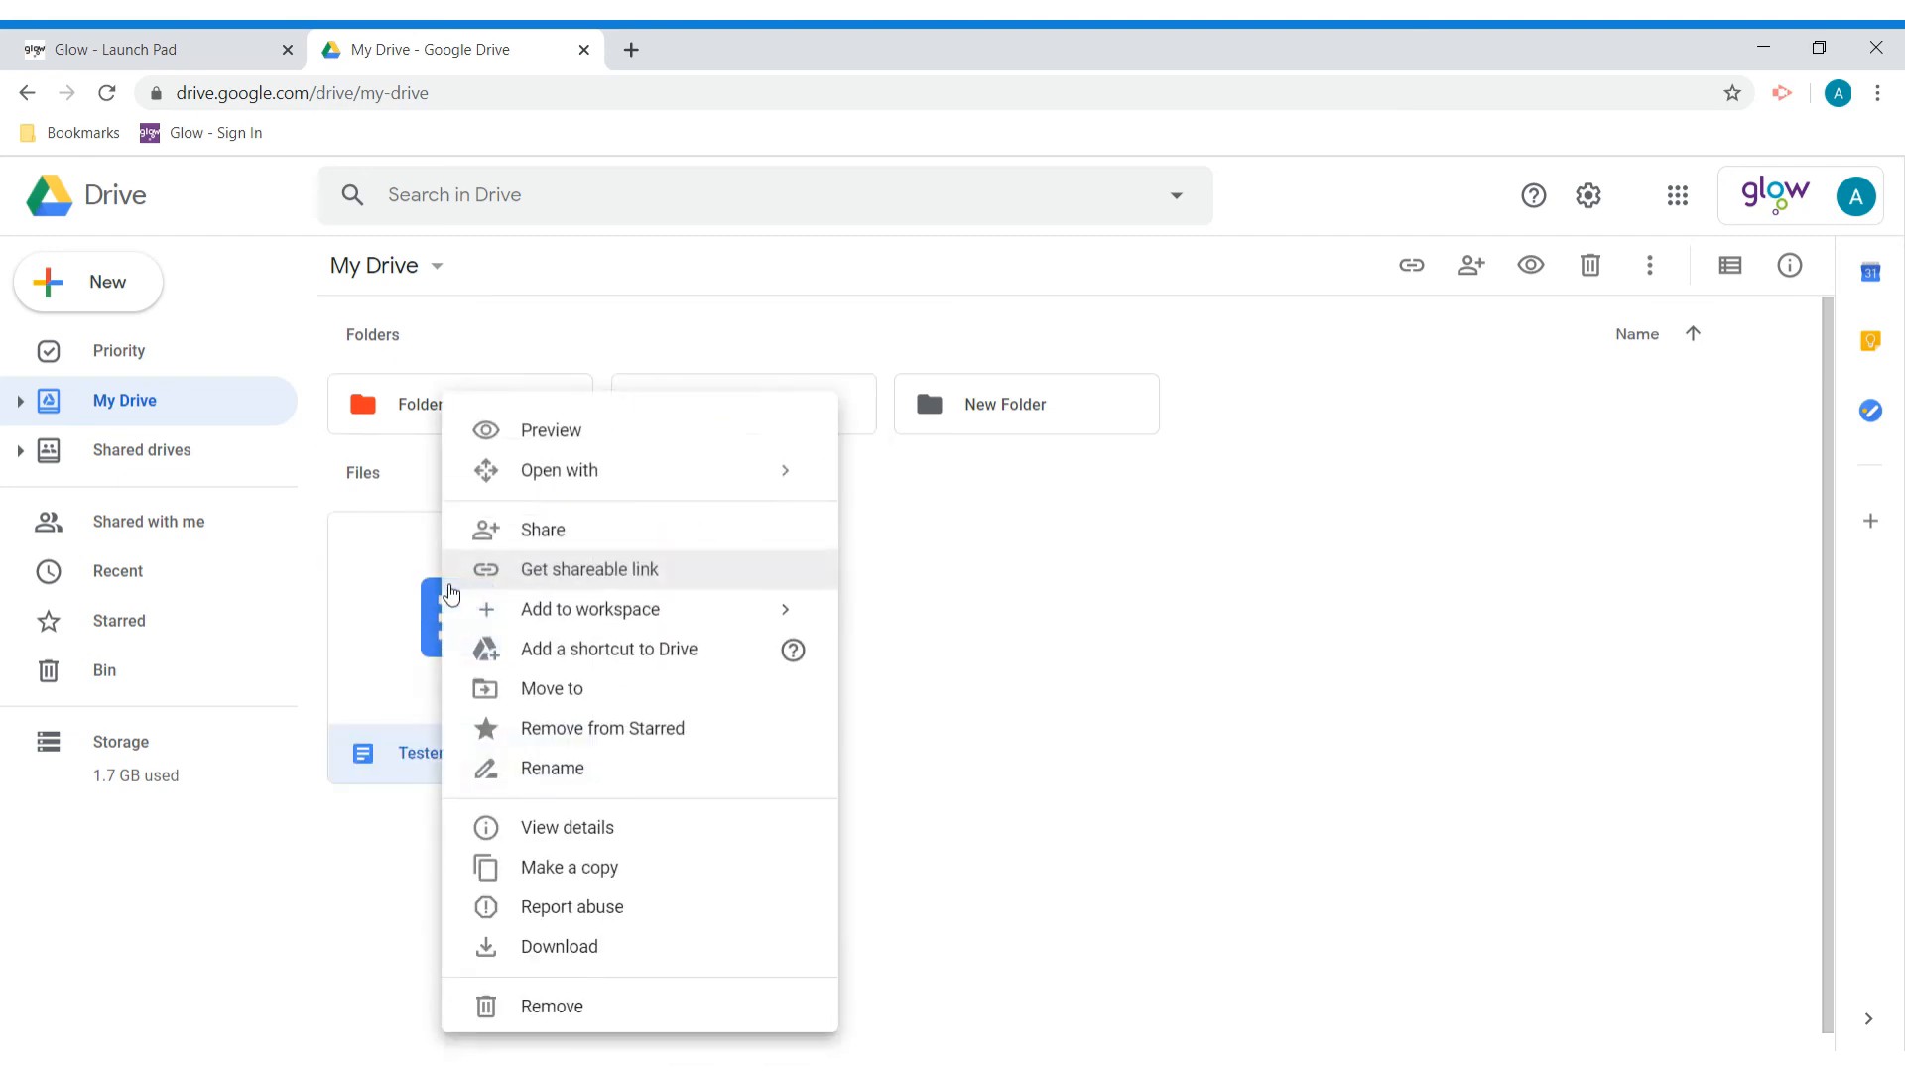
pyautogui.click(565, 695)
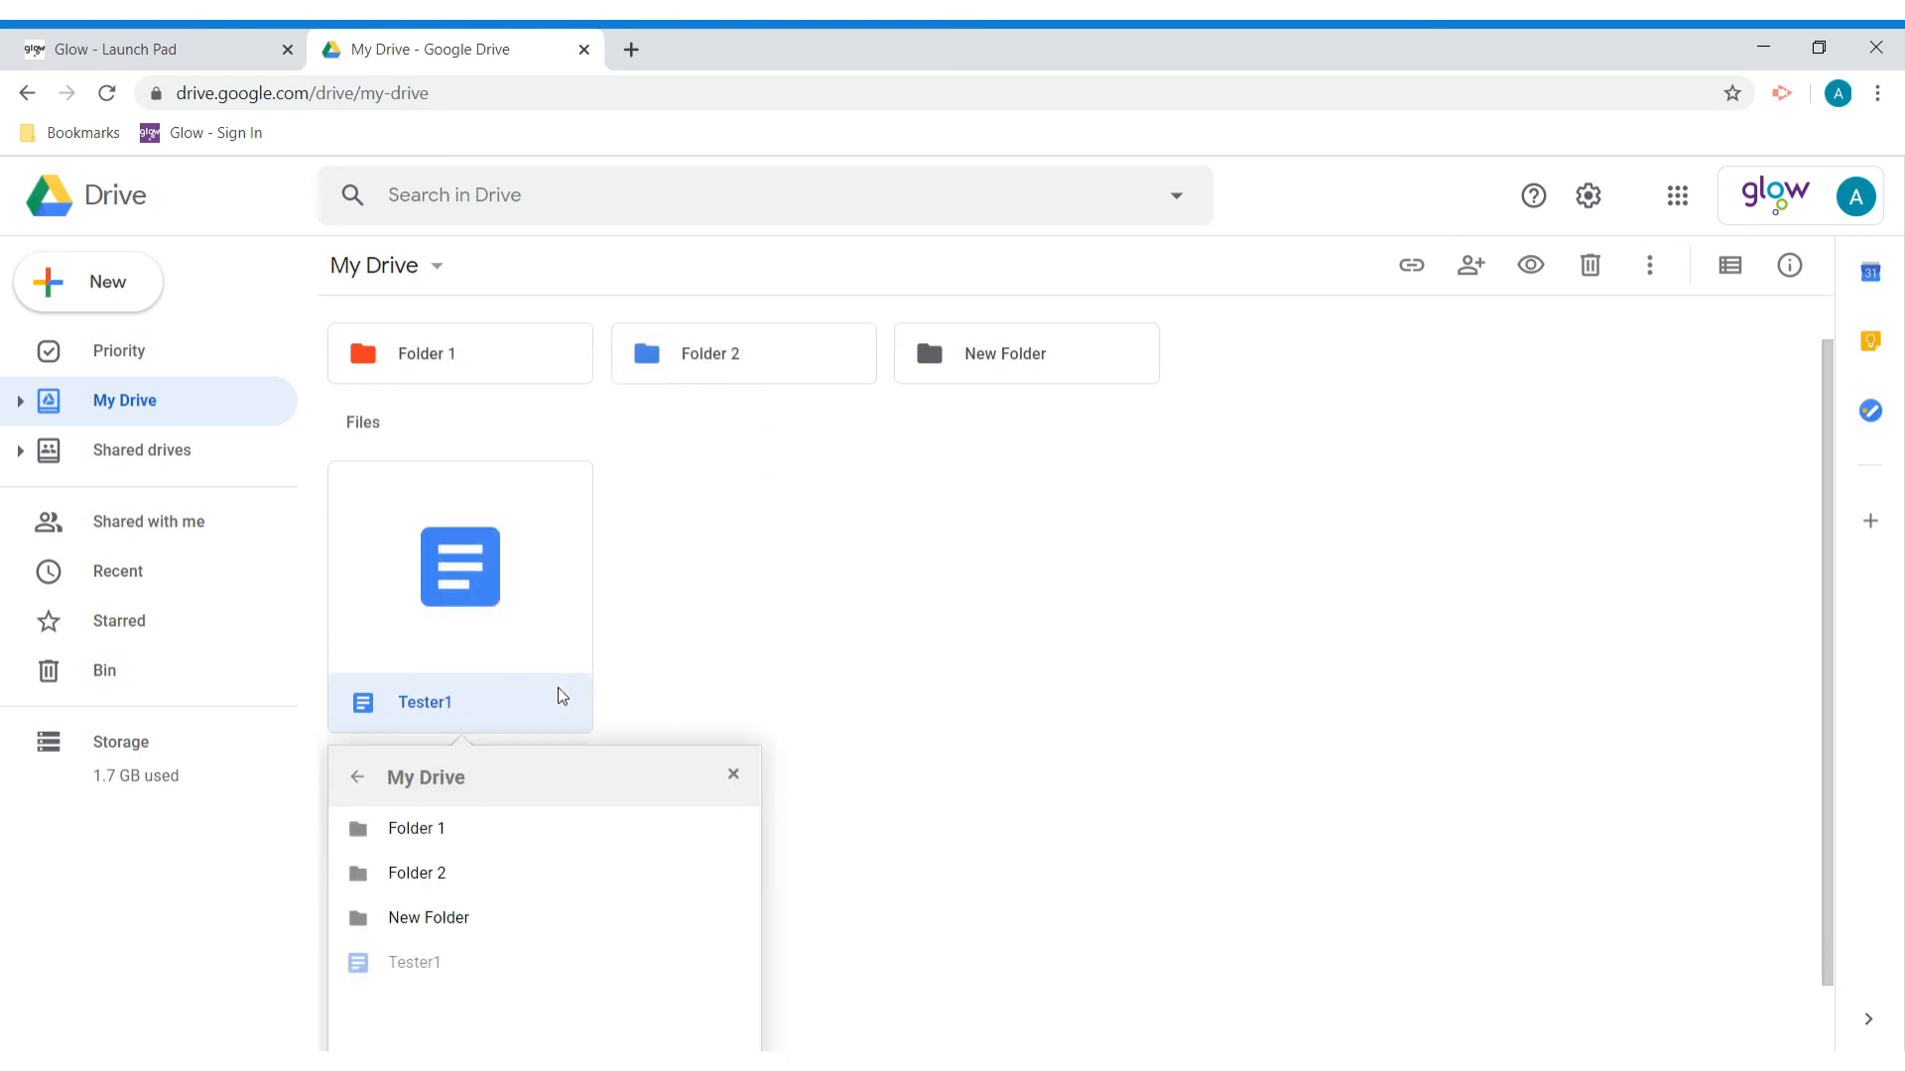
pyautogui.doubleClick(430, 831)
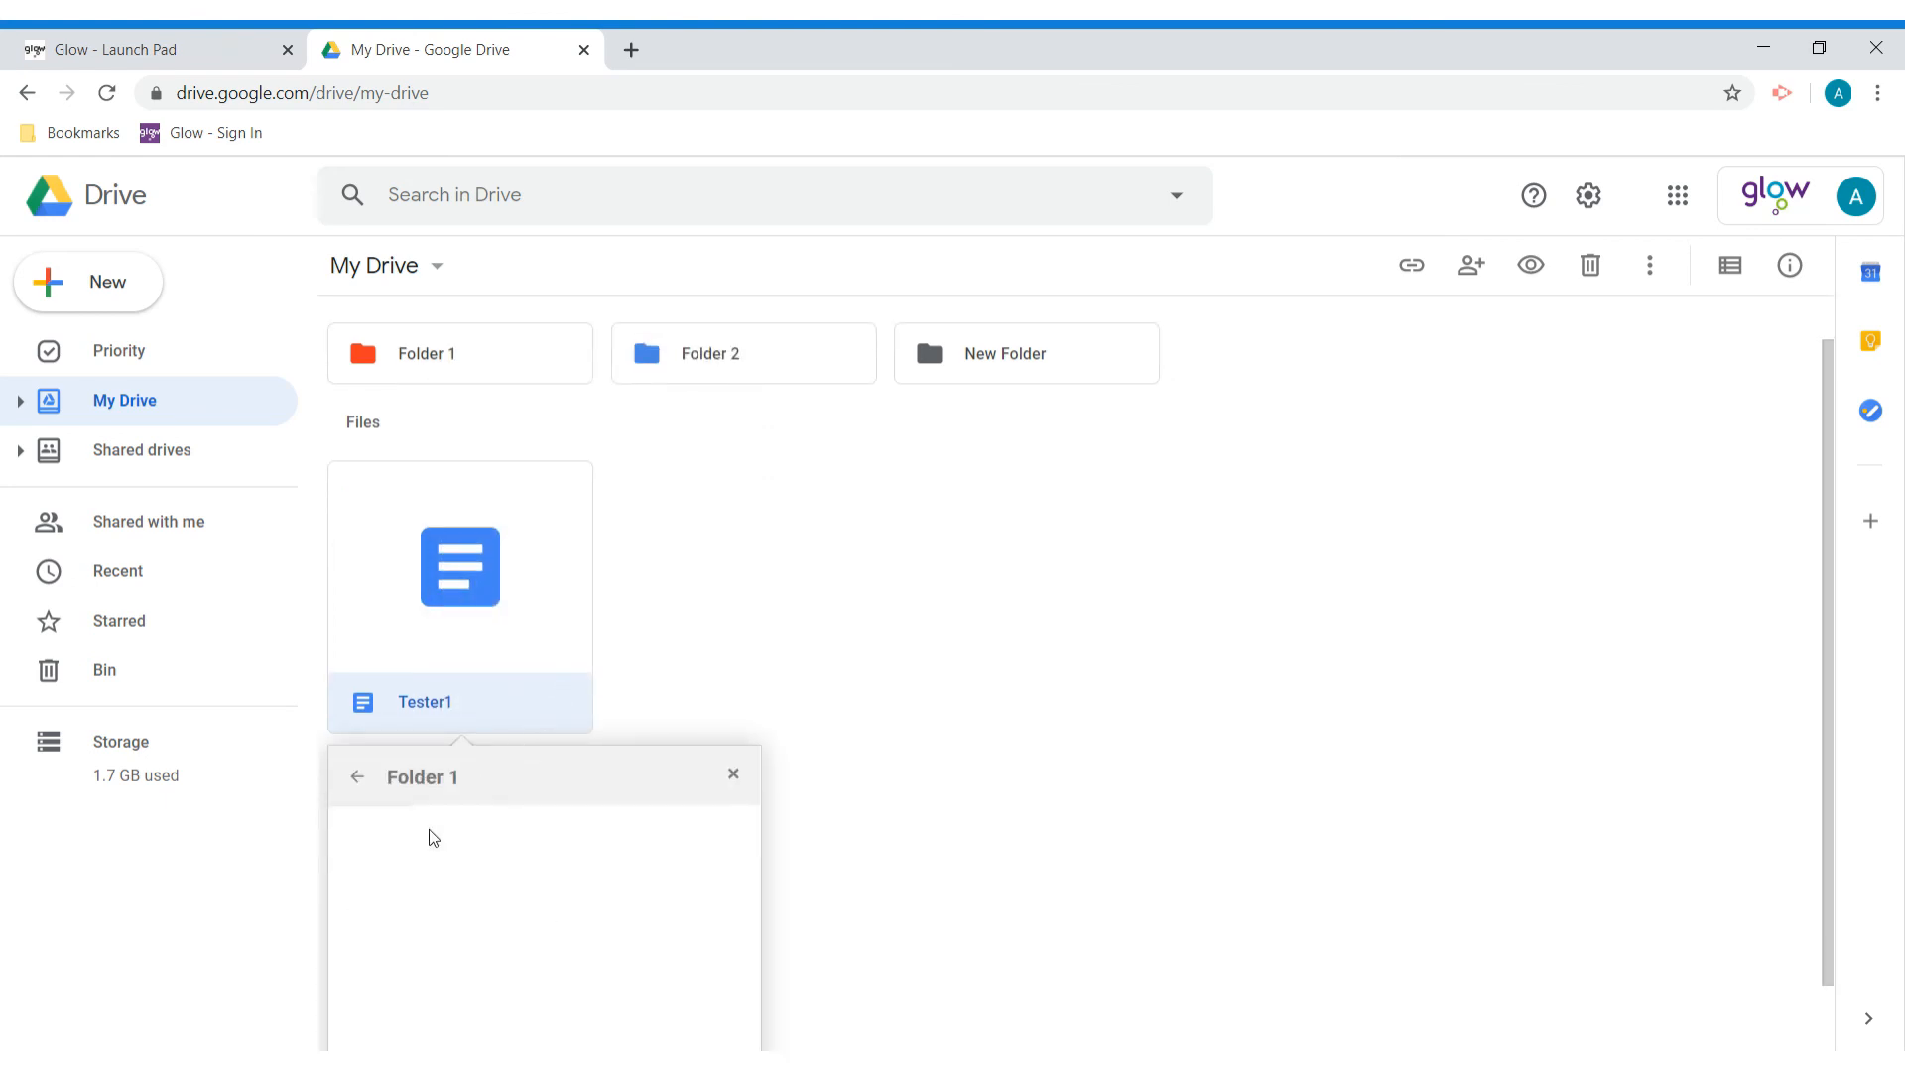
pyautogui.press('Return')
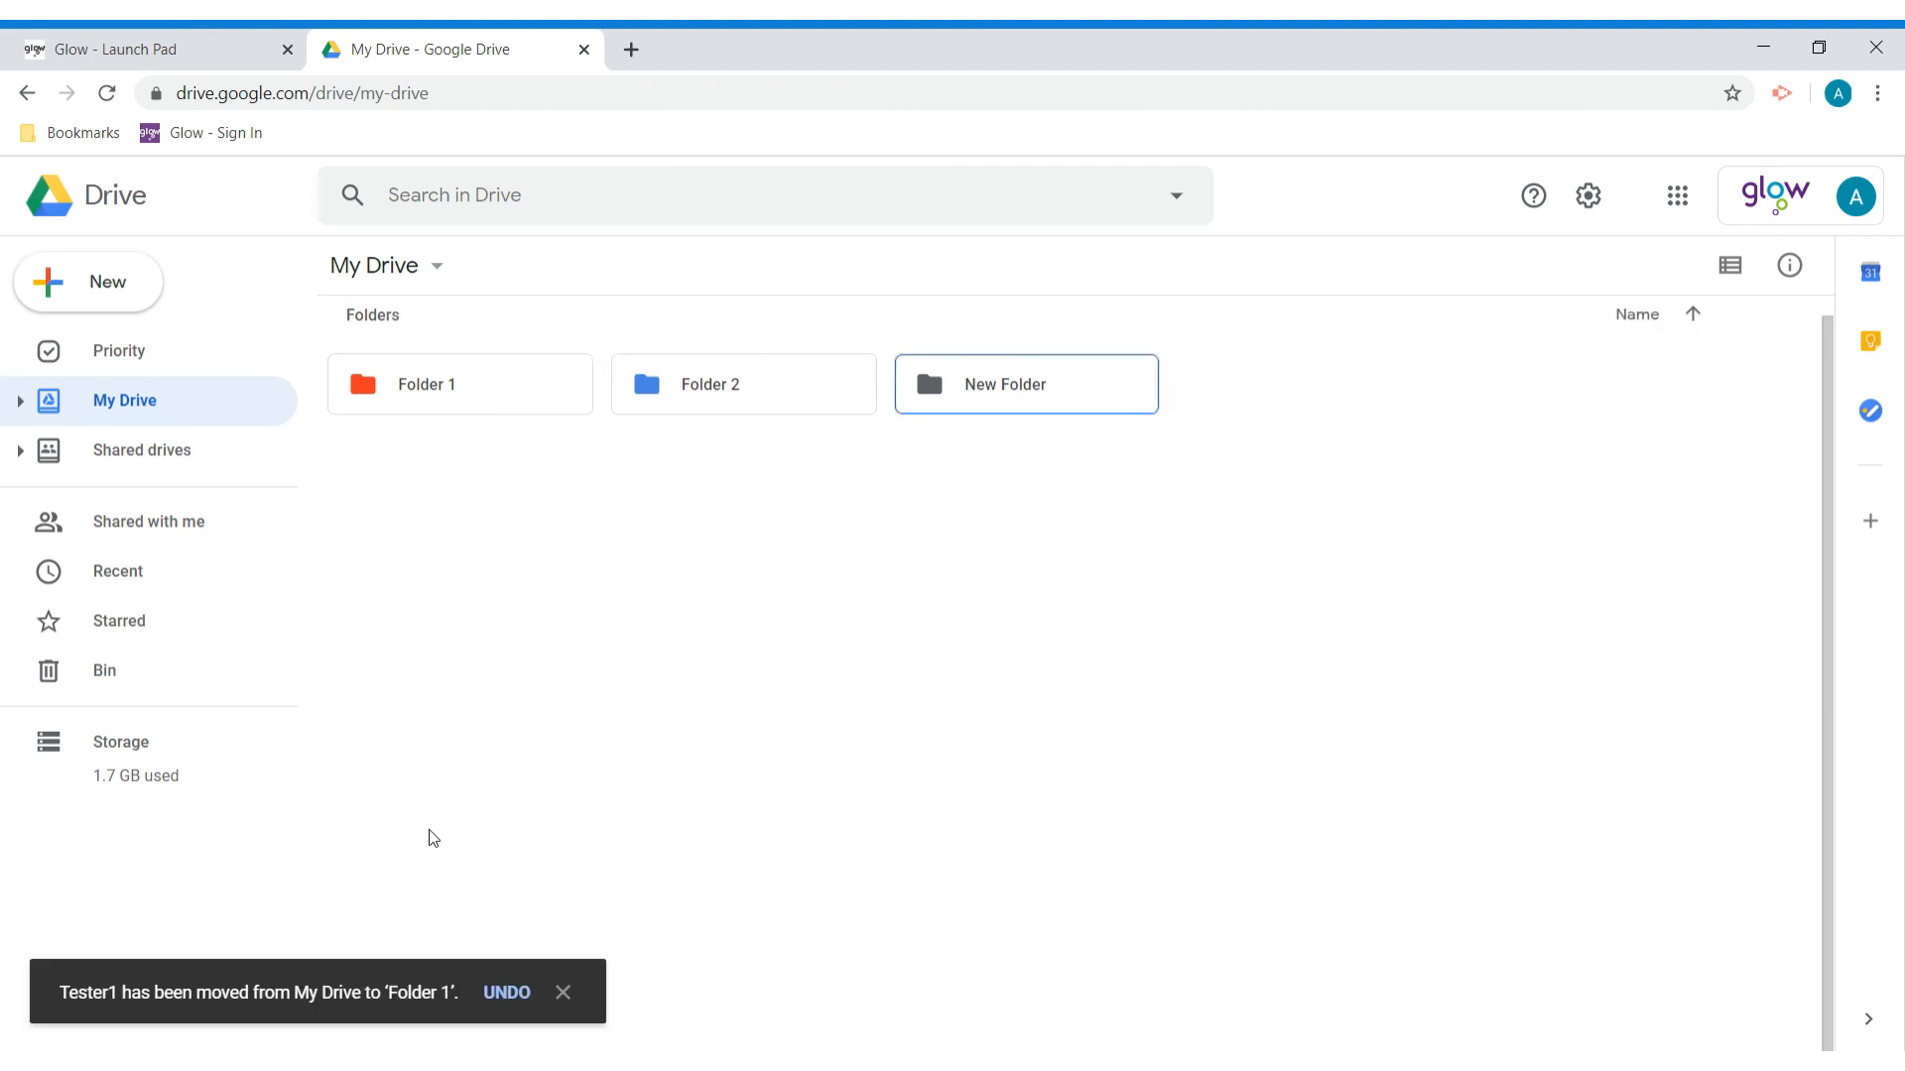
pyautogui.doubleClick(424, 394)
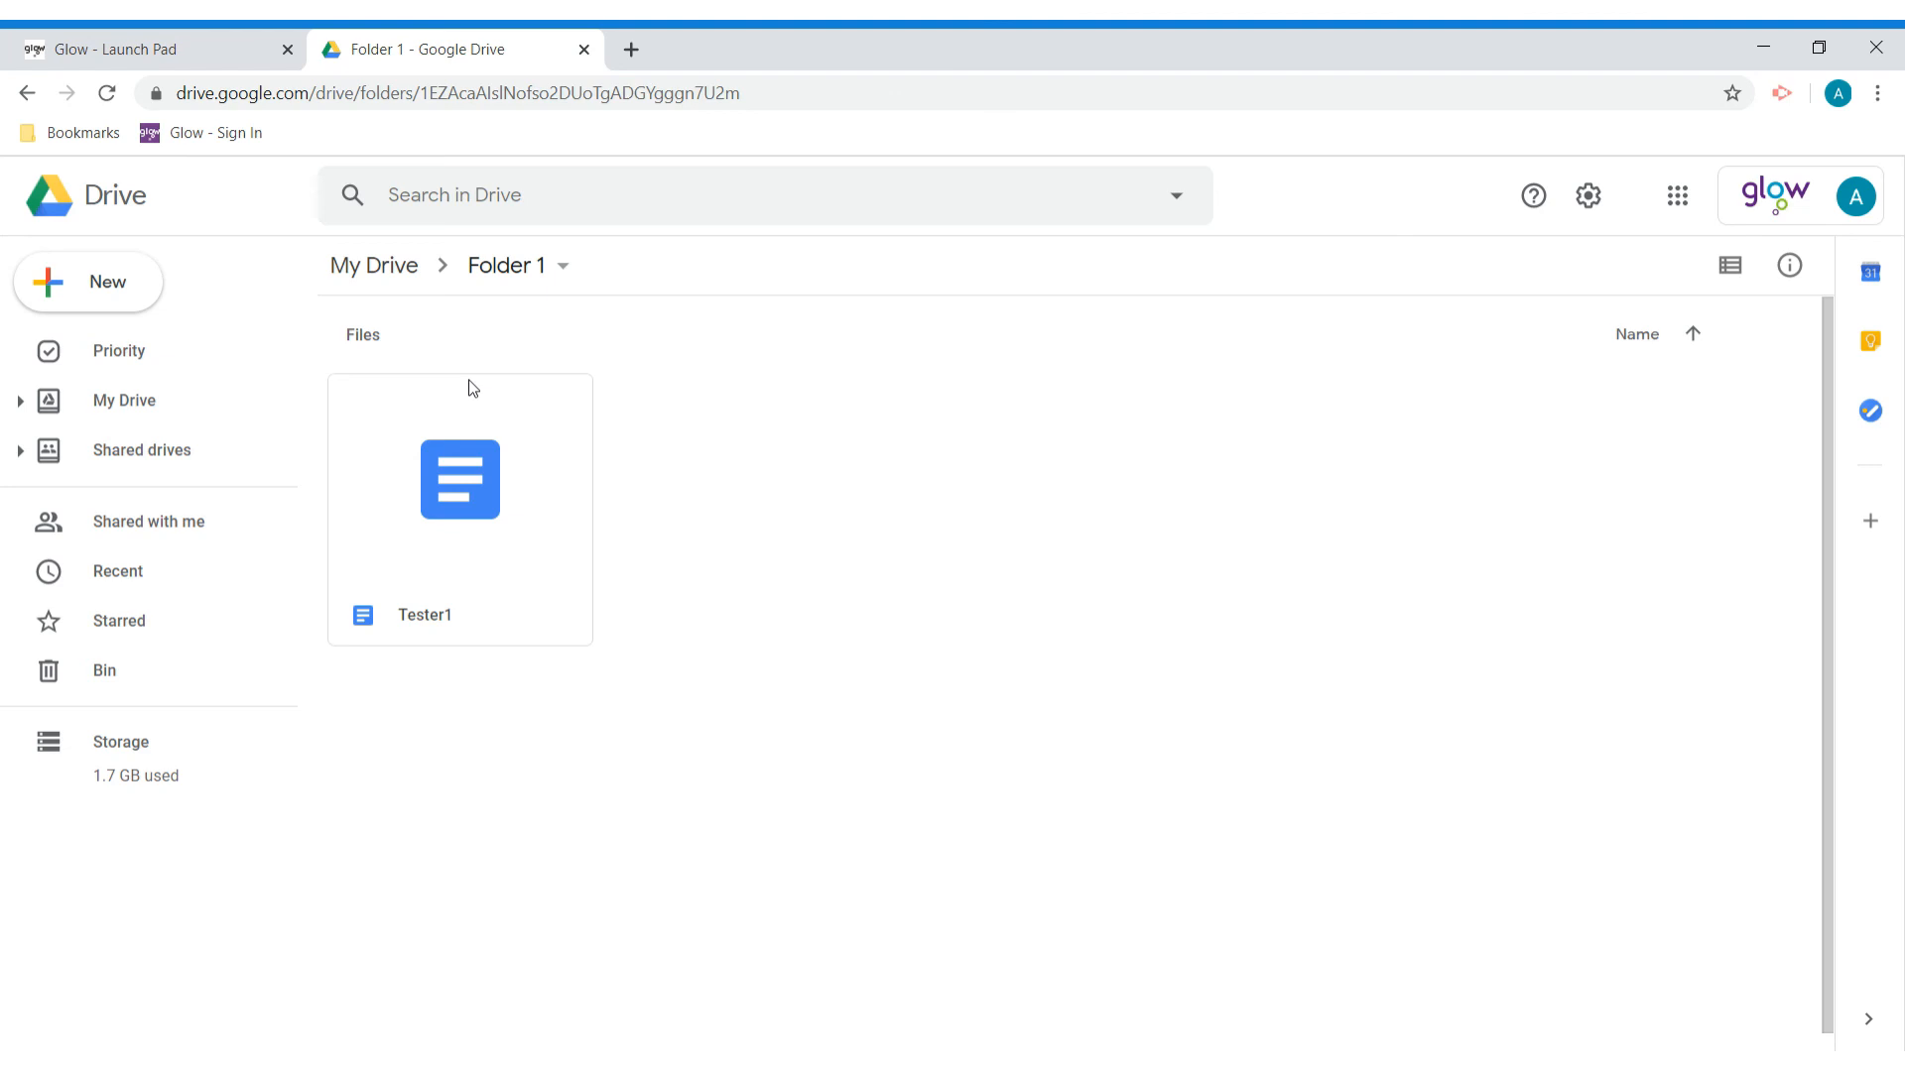
pyautogui.click(147, 407)
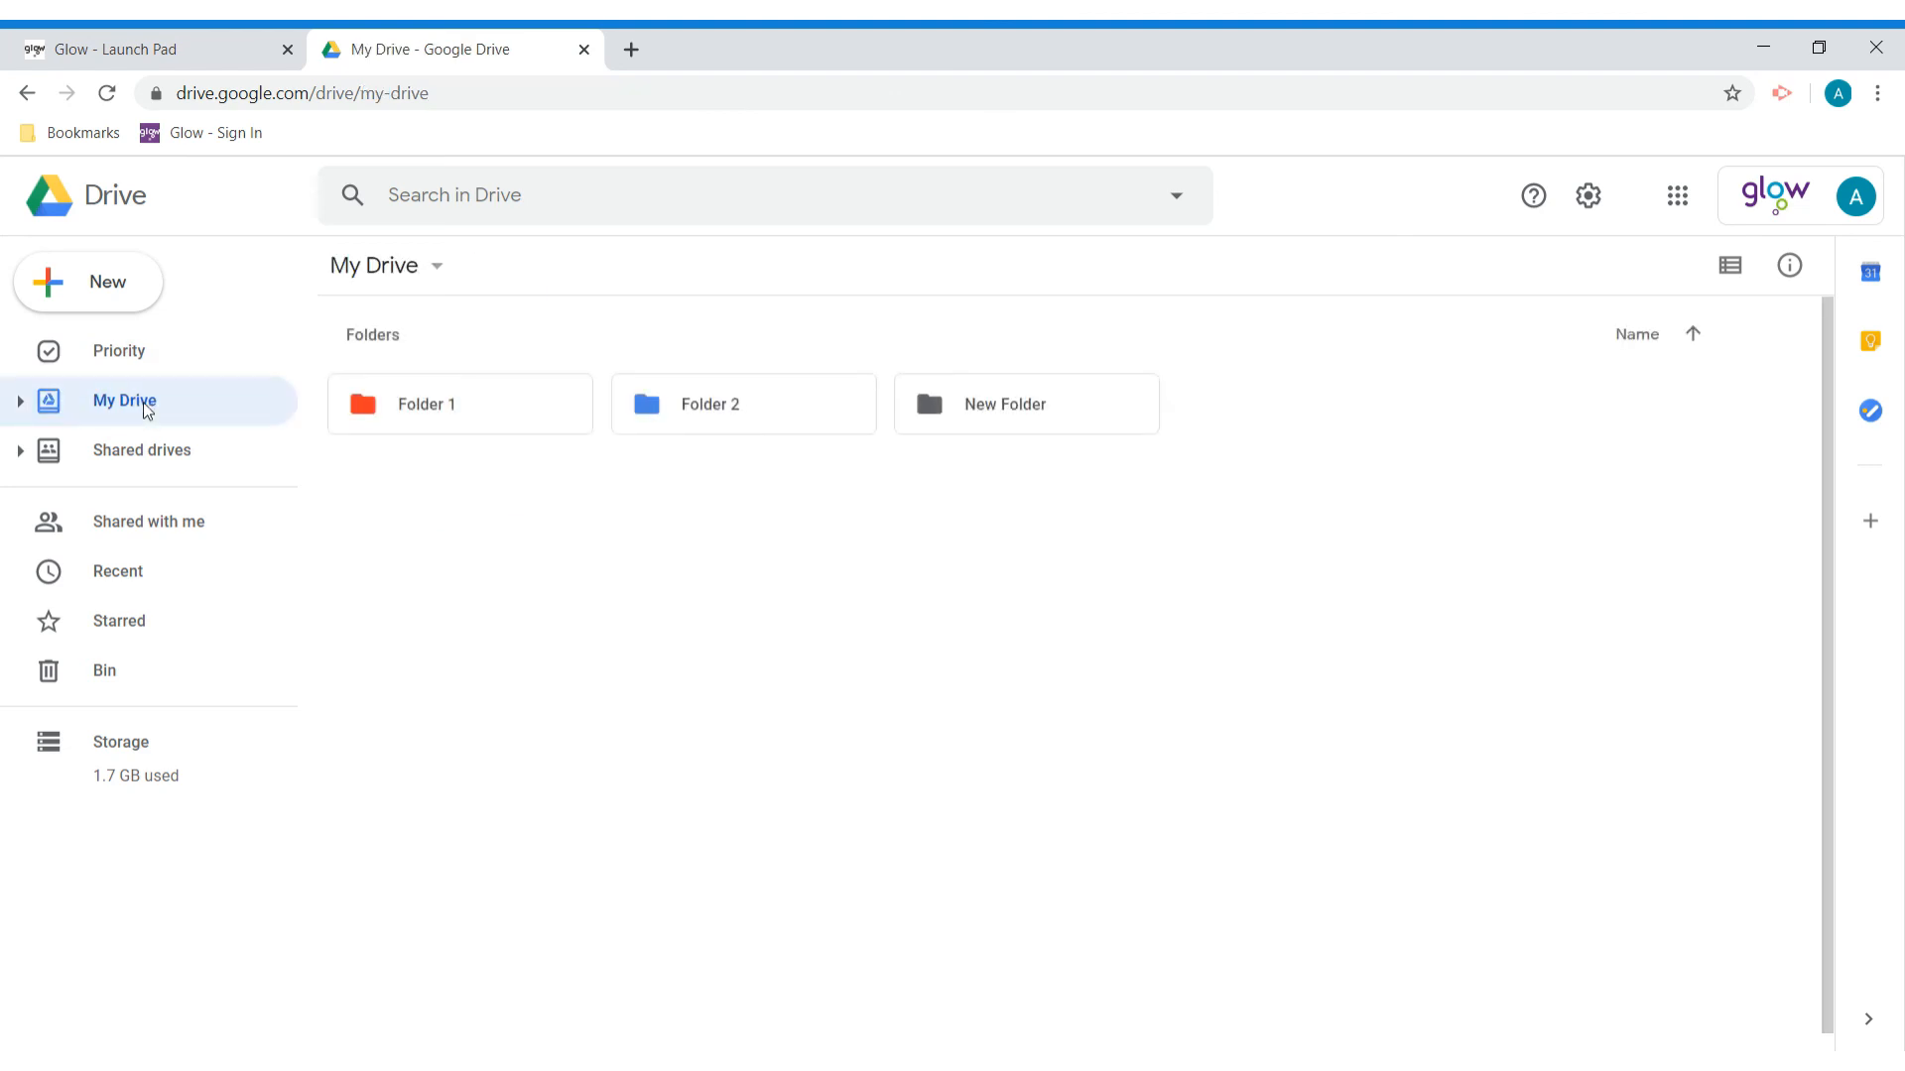